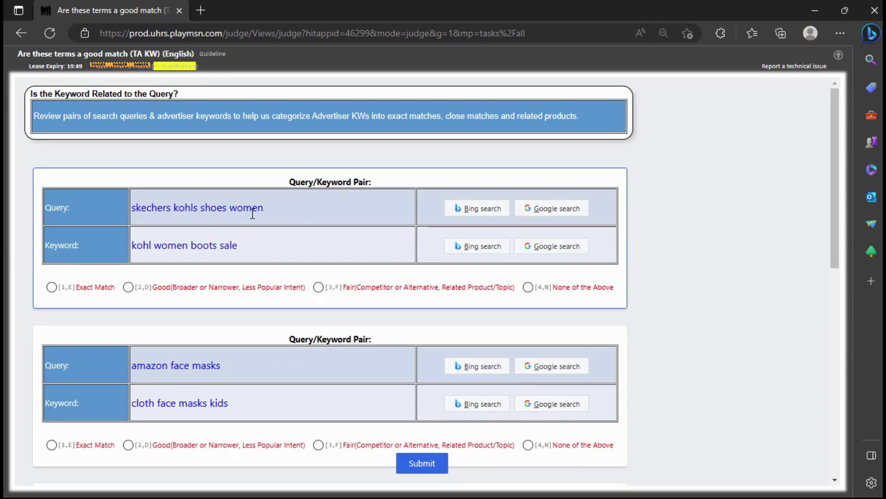
Step: Check 'skechers kohls shoes women' and 'kohl women boots sale' on Google, viewing image results for each
left_click(531, 210)
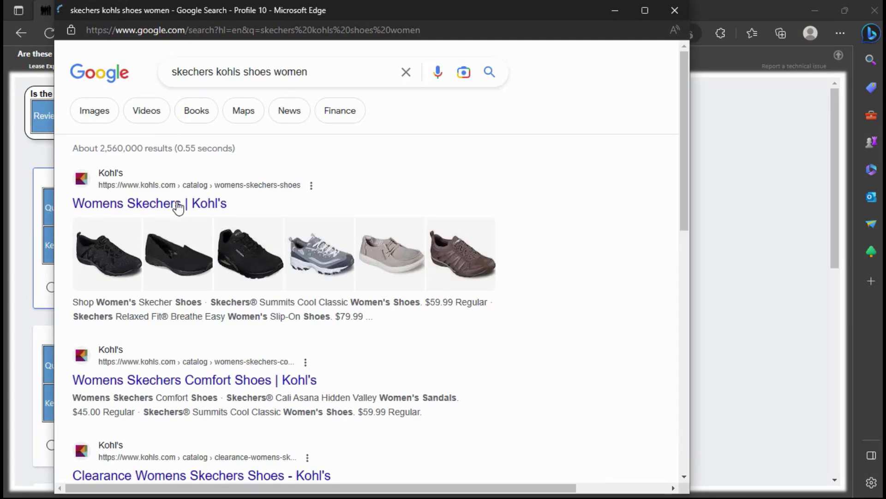
left_click(93, 111)
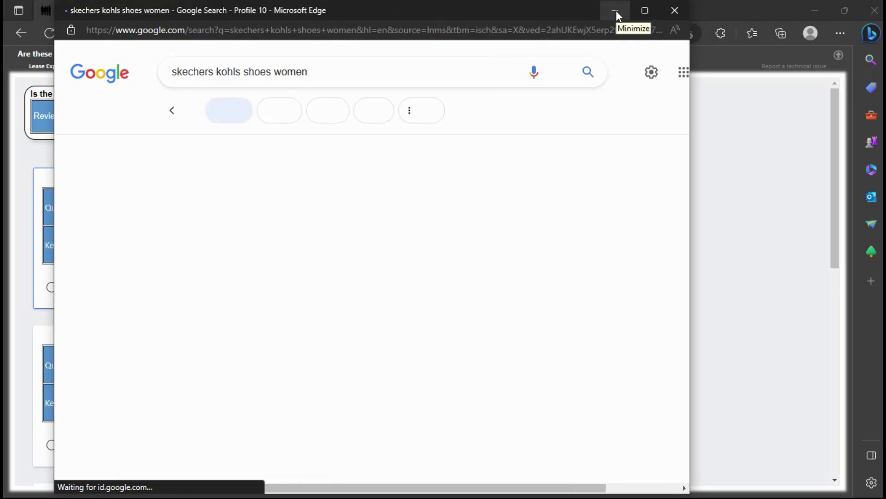
left_click(616, 10)
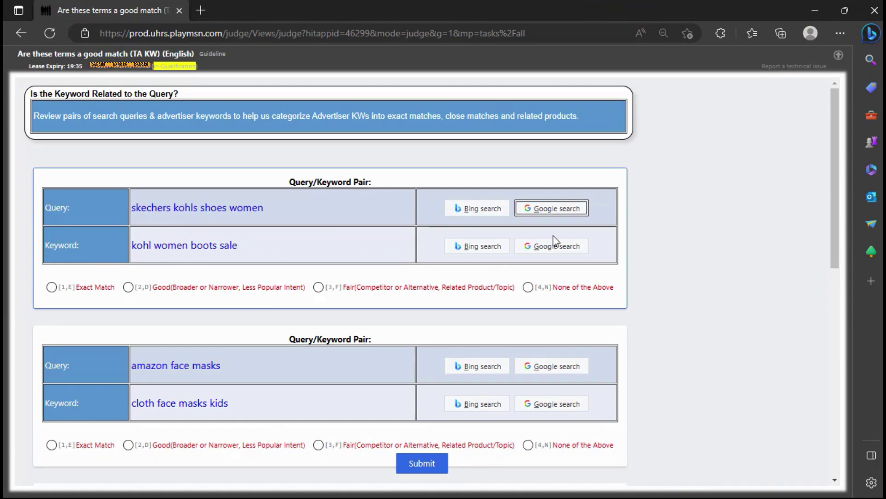
left_click(555, 248)
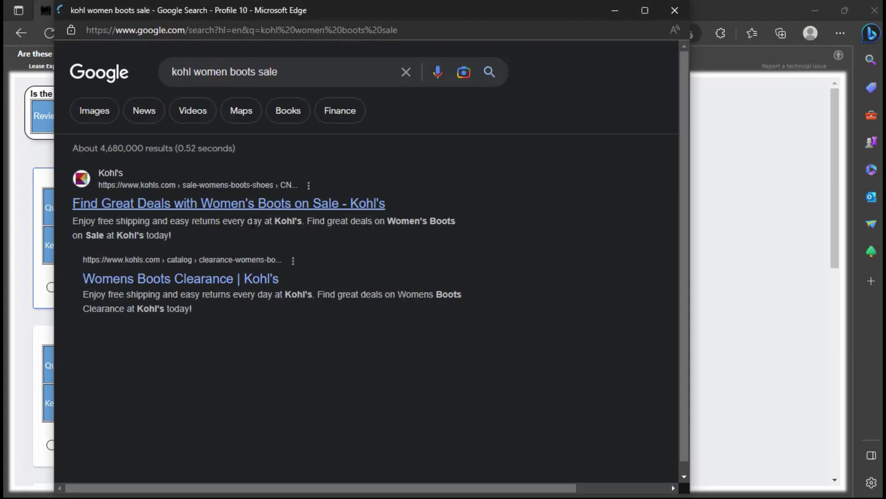
left_click(222, 114)
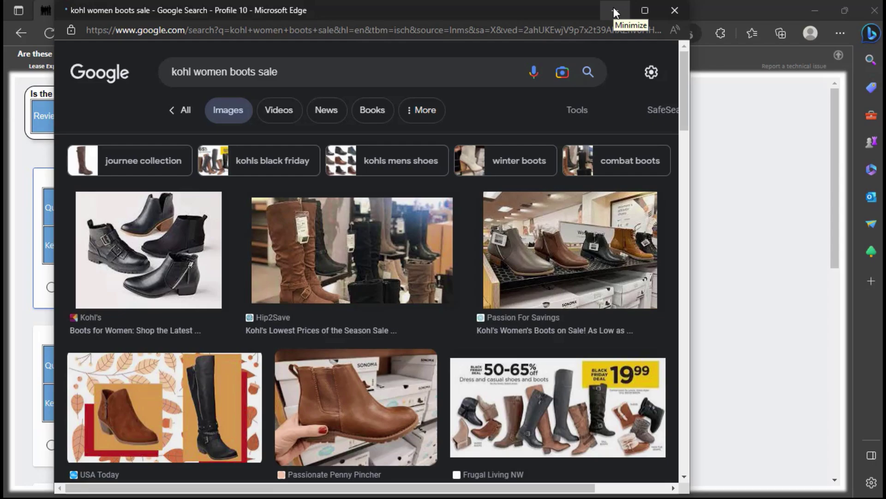
left_click(613, 9)
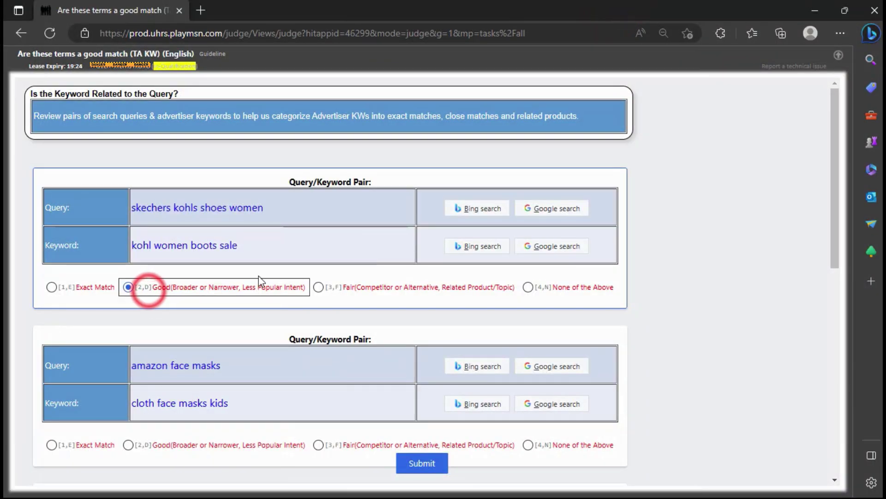
Step: Check 'amazon face masks' and 'cloth face masks kids' on Google, viewing image results for the kids masks
scroll(238, 314, "down", 4)
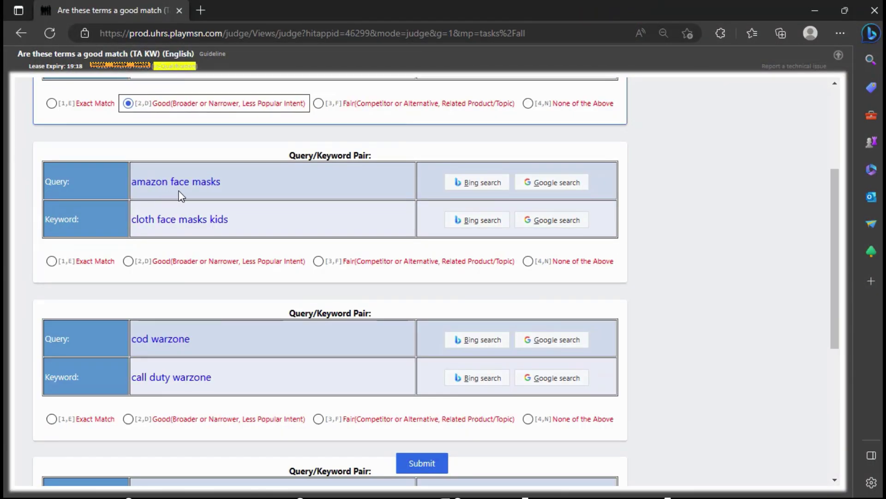
left_click(534, 183)
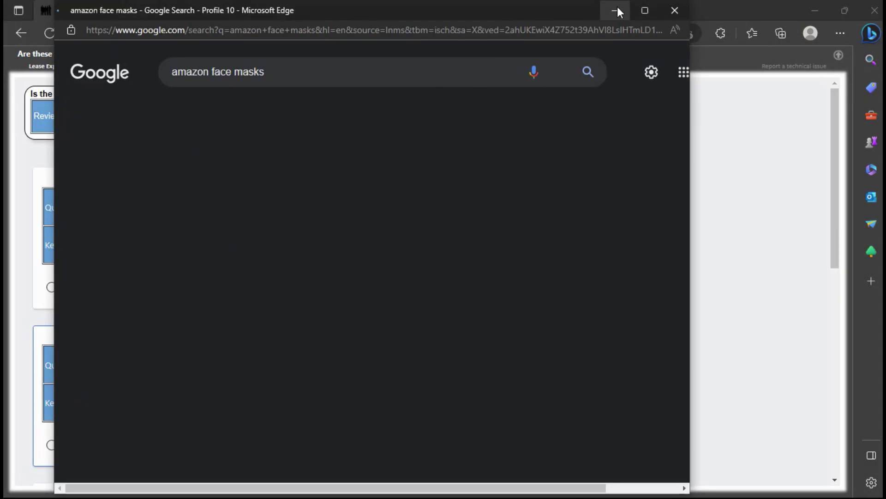
left_click(616, 9)
scroll(136, 322, "down", 1)
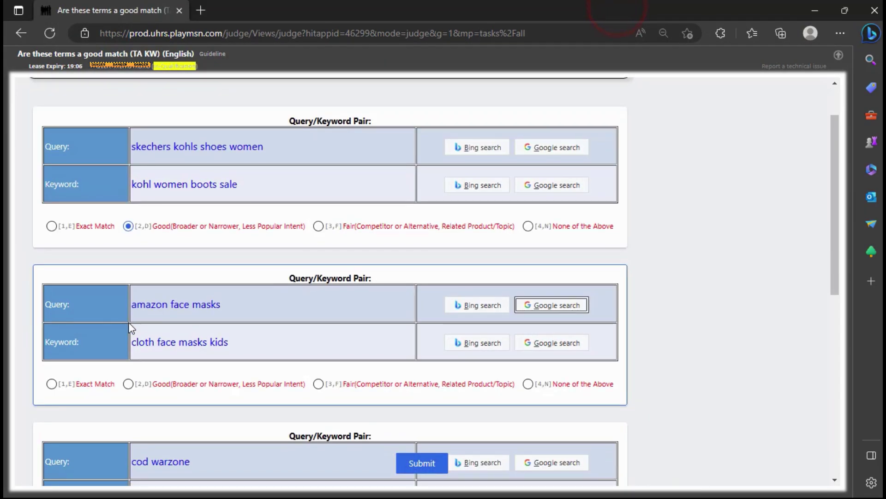
left_click(561, 343)
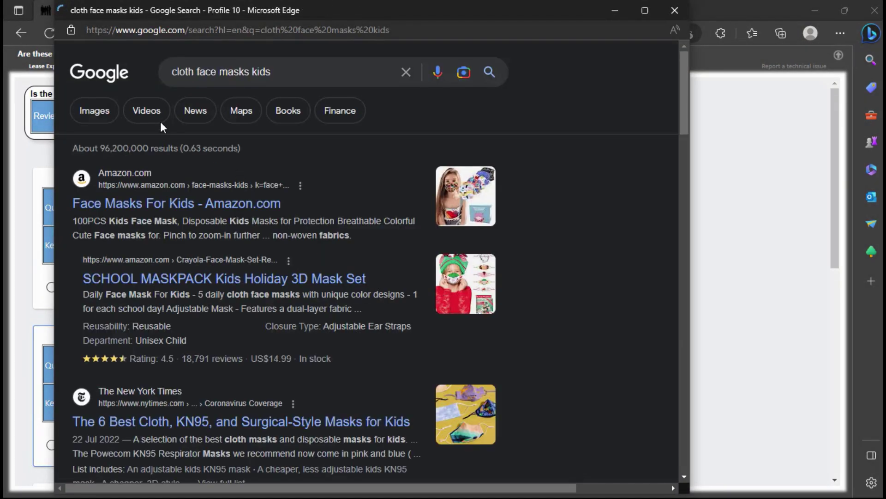
left_click(87, 111)
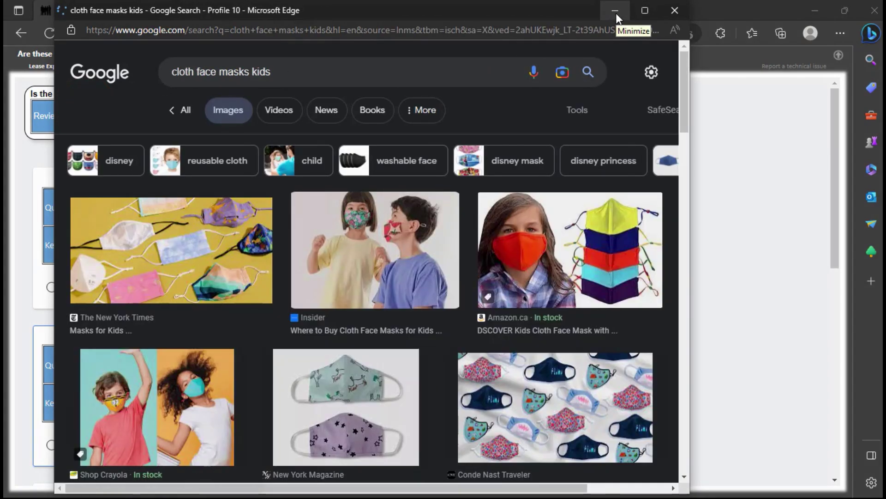
left_click(616, 13)
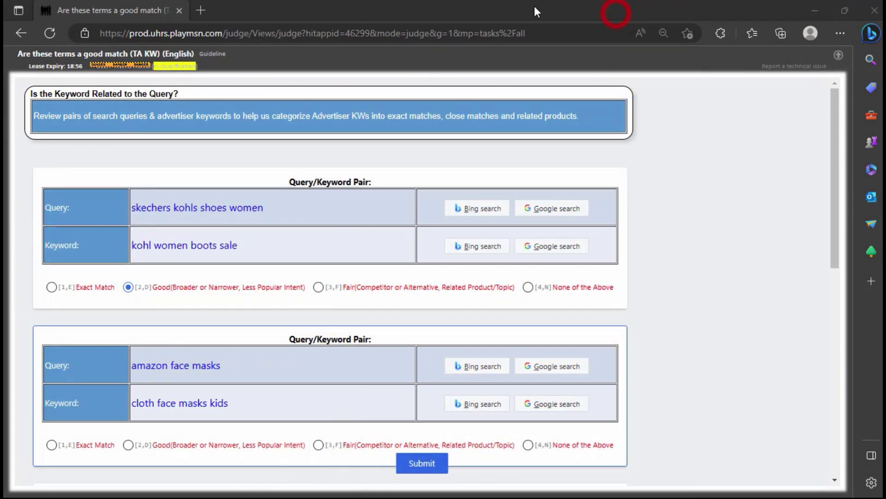
Step: Rate the amazon face masks pair Good and look up 'cod warzone' on Google
left_click(160, 443)
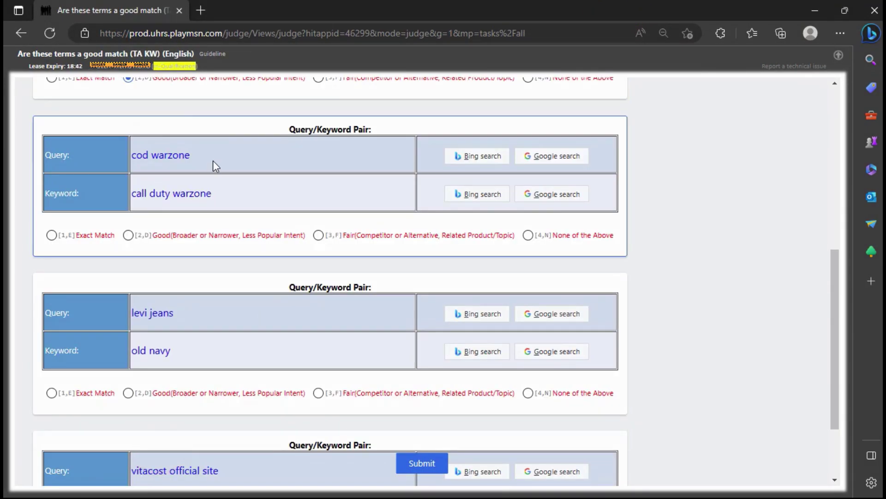
triple_click(213, 159)
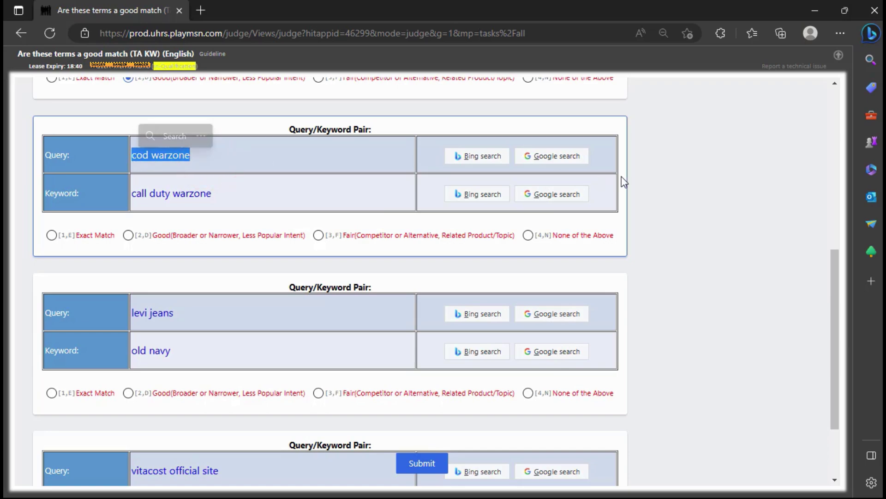
left_click(556, 157)
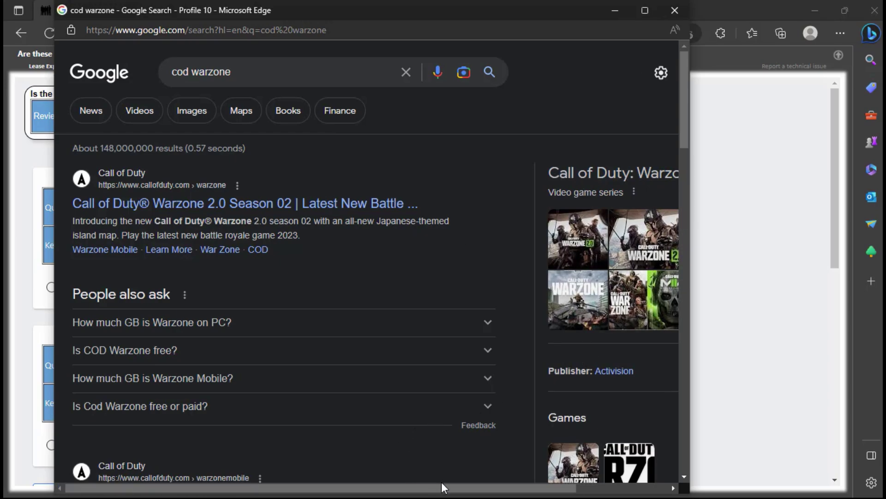
left_click_drag(444, 488, 594, 489)
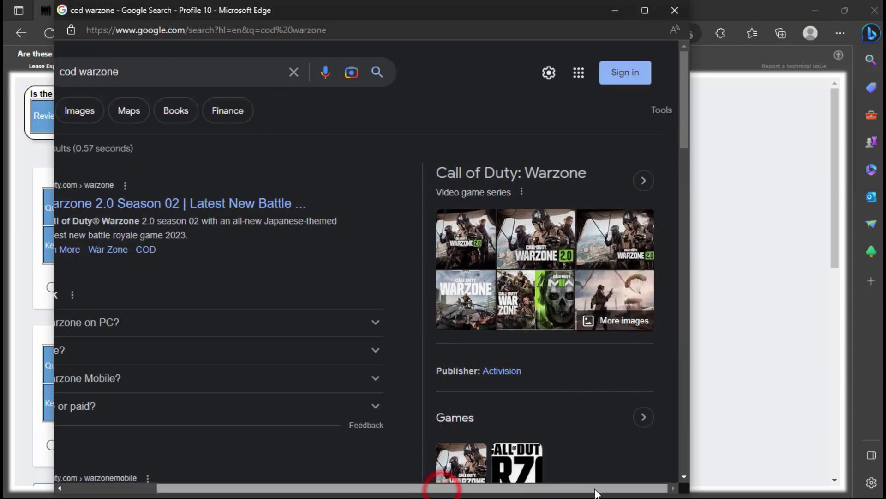
left_click(614, 10)
scroll(262, 342, "down", 5)
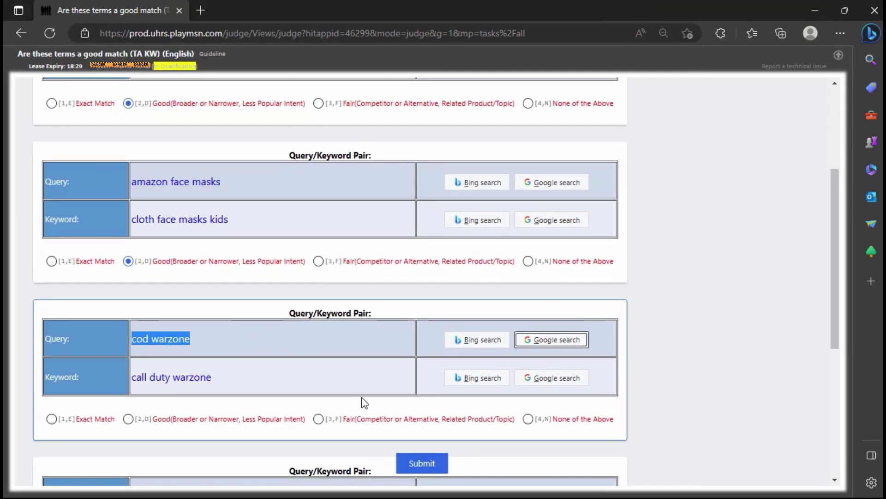
scroll(323, 378, "down", 1)
Step: Look up 'call duty warzone' on Google and rate the cod warzone pair Exact Match
left_click(530, 319)
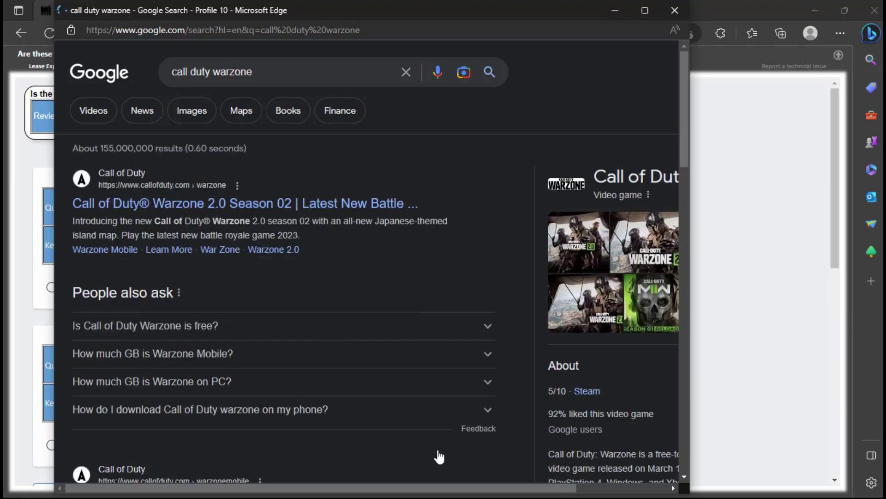
left_click_drag(463, 490, 480, 490)
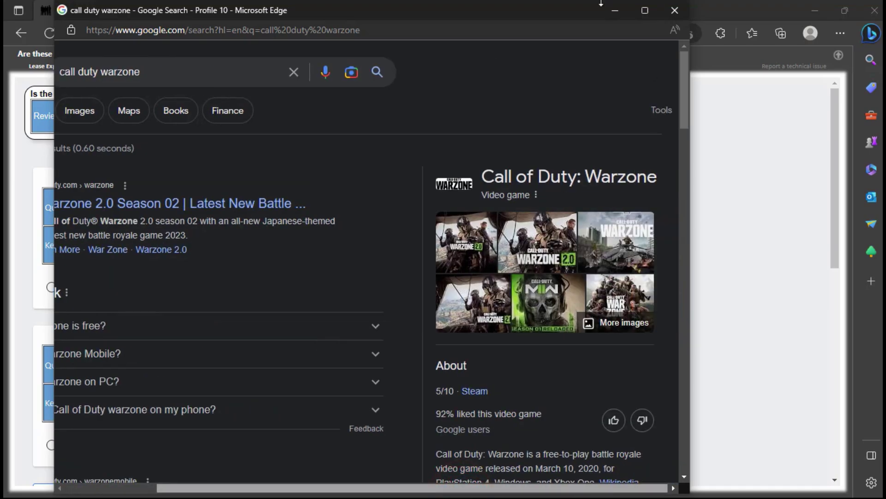
left_click(615, 11)
scroll(113, 329, "down", 5)
left_click(88, 360)
scroll(253, 300, "down", 1)
scroll(253, 300, "down", 4)
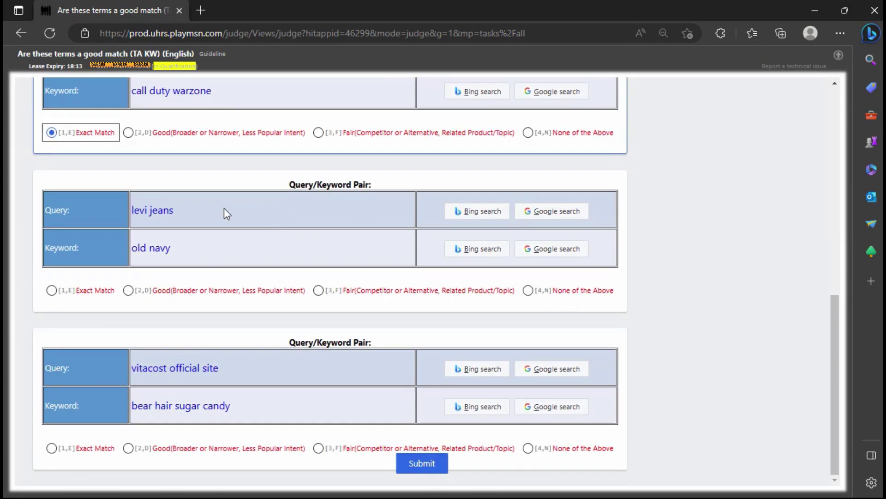
Step: Look up 'levi jeans' and 'old navy' on Google to compare the two brands
left_click(550, 210)
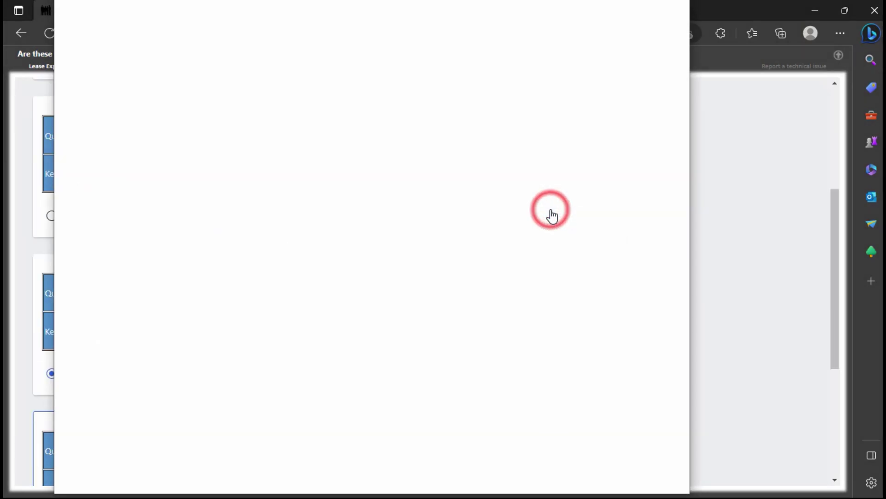
scroll(538, 325, "down", 3)
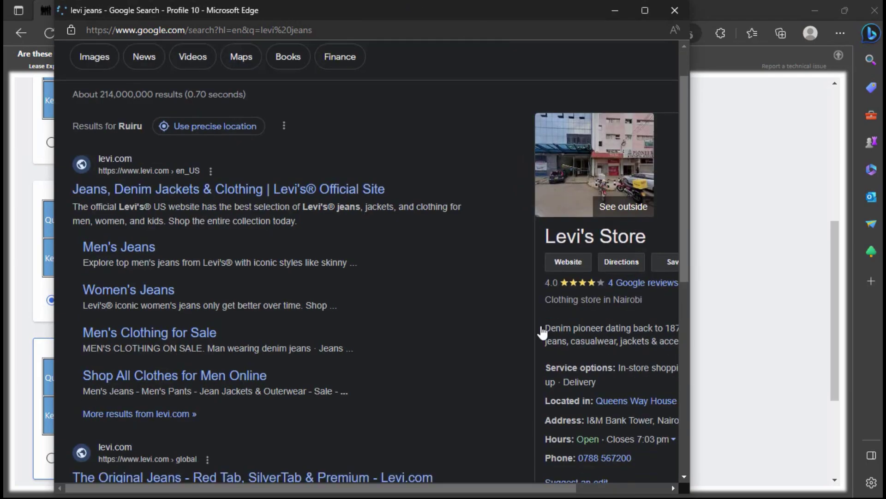
scroll(528, 245, "up", 2)
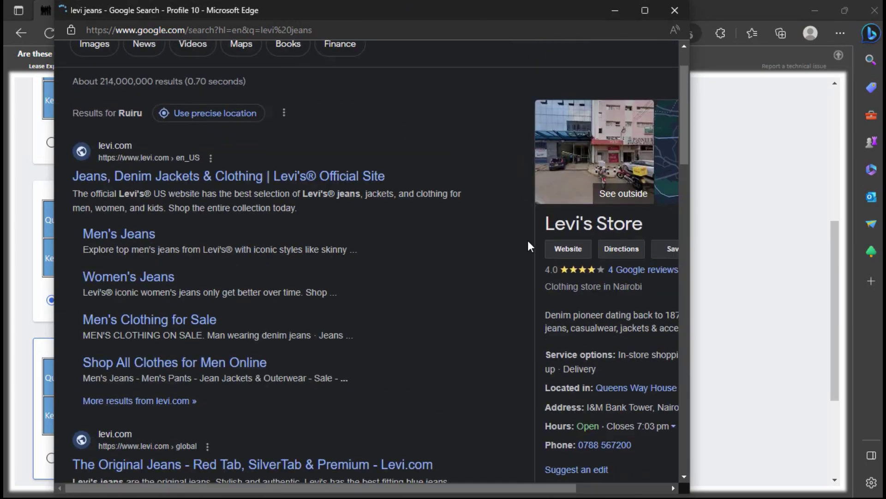
left_click(613, 12)
scroll(189, 259, "down", 3)
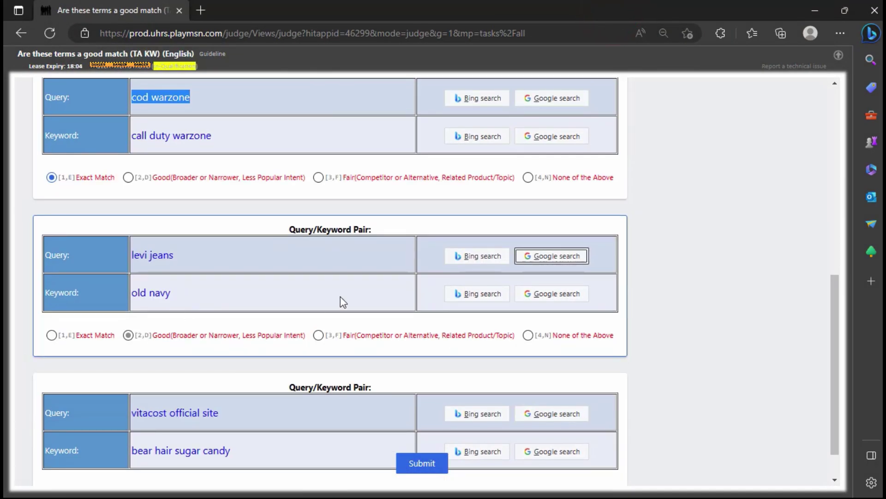
left_click(557, 289)
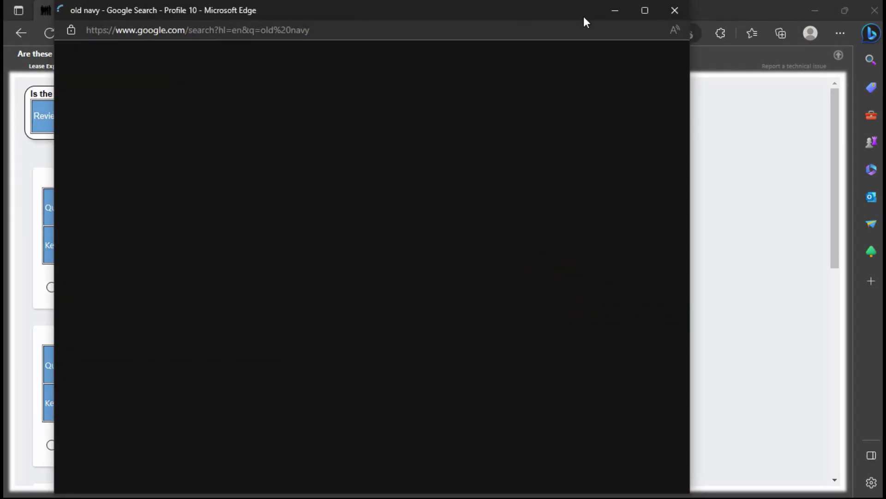
scroll(516, 288, "down", 3)
scroll(499, 269, "up", 3)
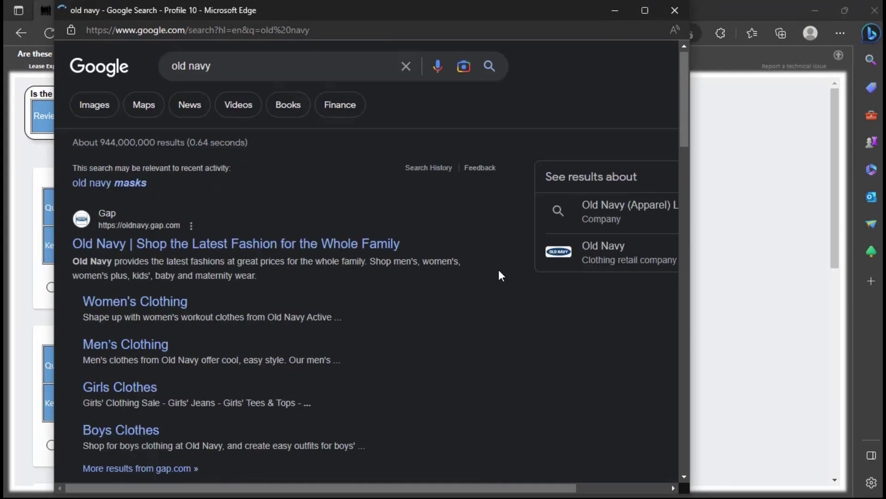
scroll(467, 99, "down", 2)
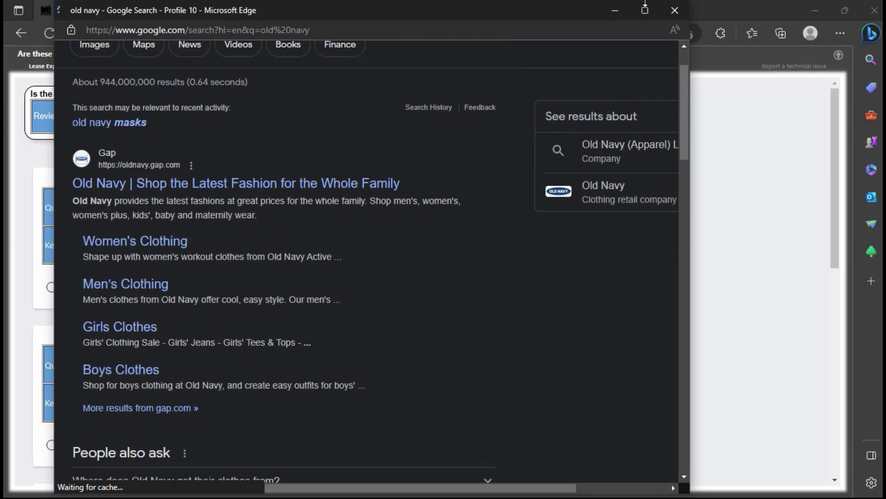
left_click(615, 10)
scroll(193, 311, "down", 10)
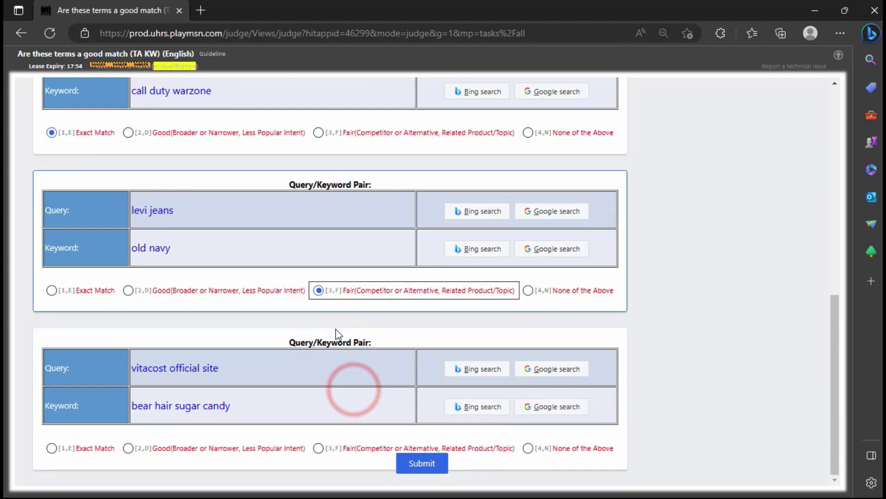
Step: Look up 'vitacost official site' on Google and 'bear hair sugar candy' on Bing, then close the Bing results
left_click(574, 368)
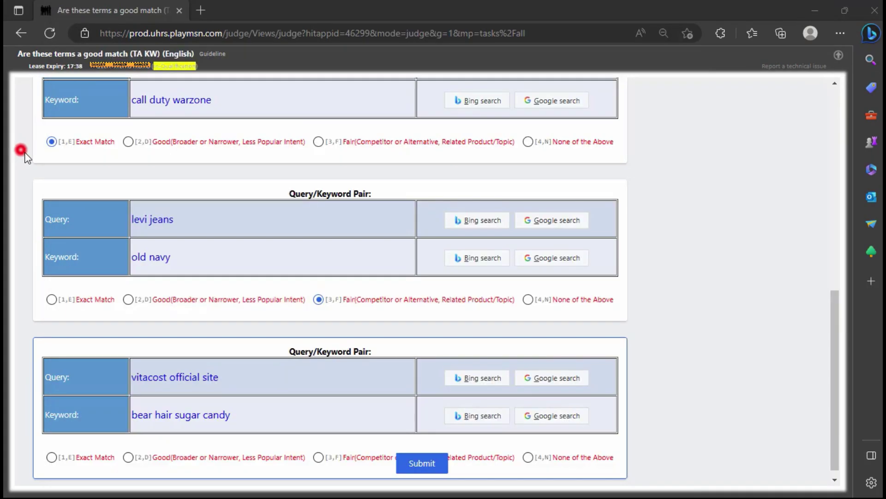
left_click(20, 148)
left_click(470, 405)
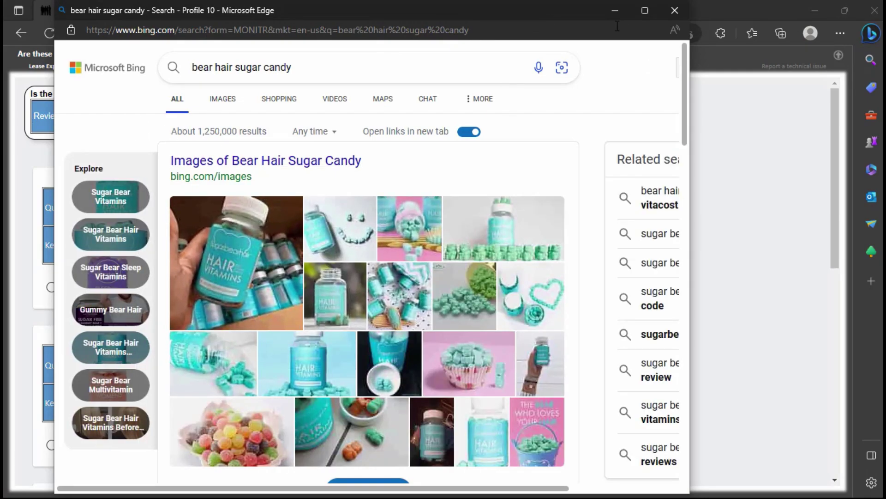
left_click(671, 10)
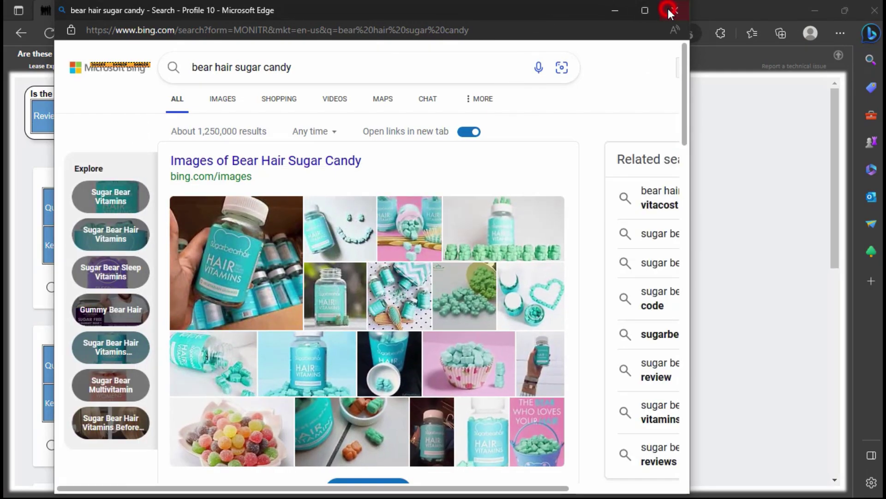
scroll(257, 303, "down", 10)
left_click(294, 292)
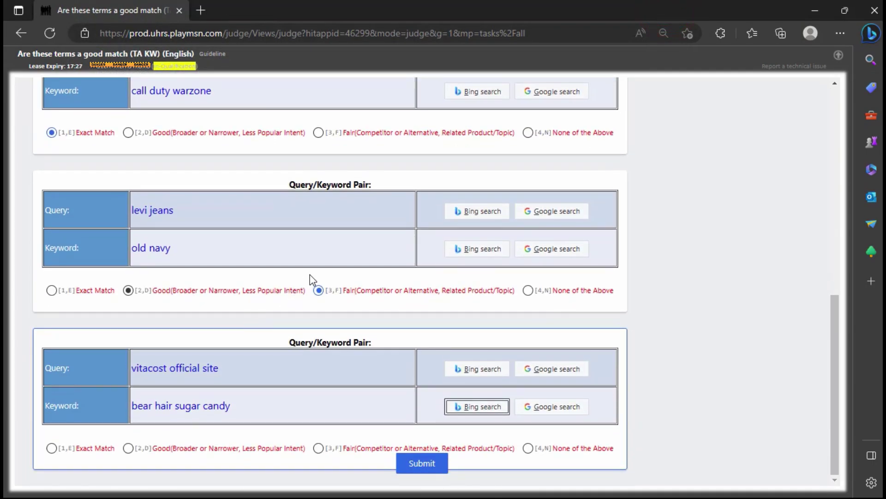
Step: Recheck 'vitacost official site' on Google, rate the vitacost pair Good, and submit the ratings
left_click(540, 367)
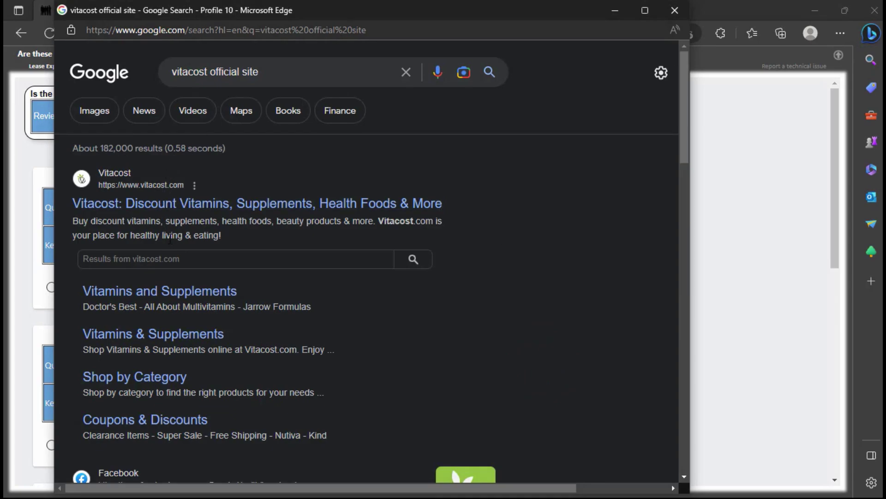
scroll(222, 199, "down", 5)
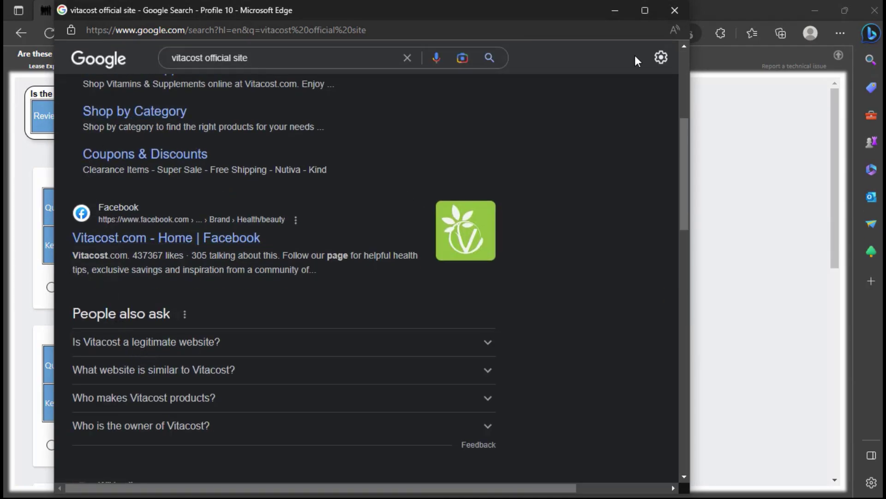
left_click(674, 11)
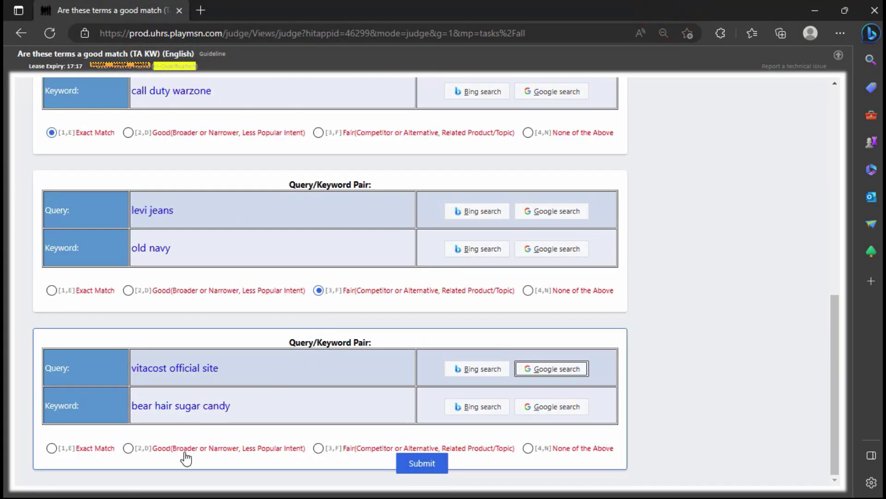
left_click(186, 458)
left_click(423, 464)
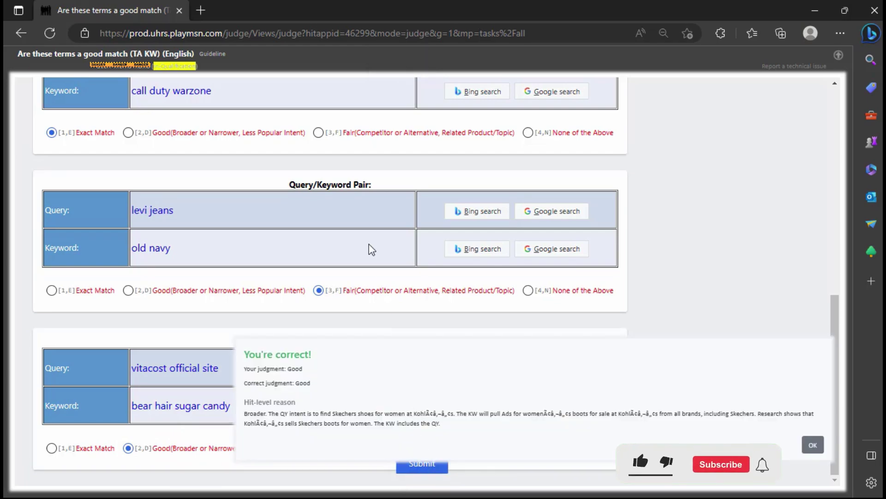
Step: Acknowledge all five 'You're correct!' feedback panels until the interstitial cystitis men pairs load
scroll(402, 192, "up", 10)
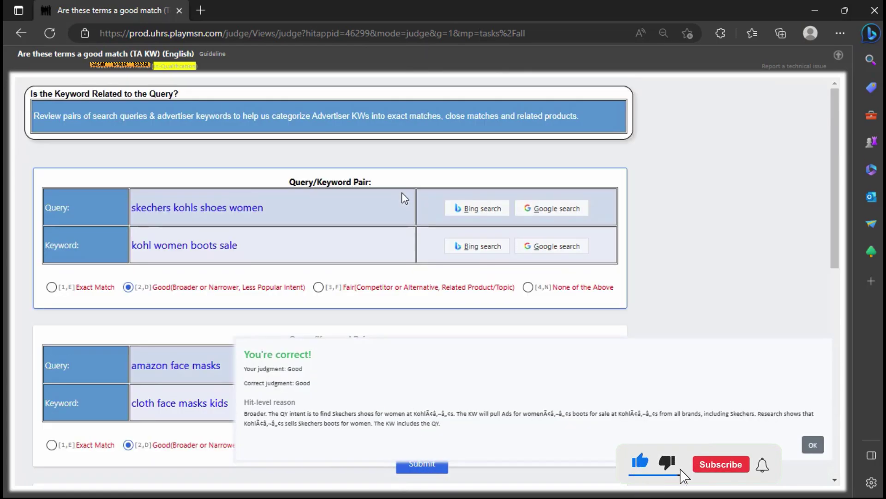
left_click(813, 446)
left_click(813, 453)
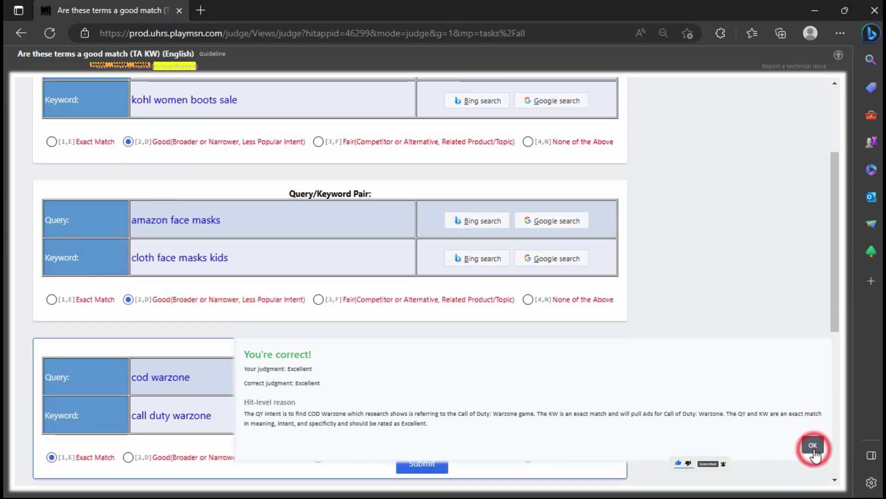
left_click(814, 454)
left_click(813, 454)
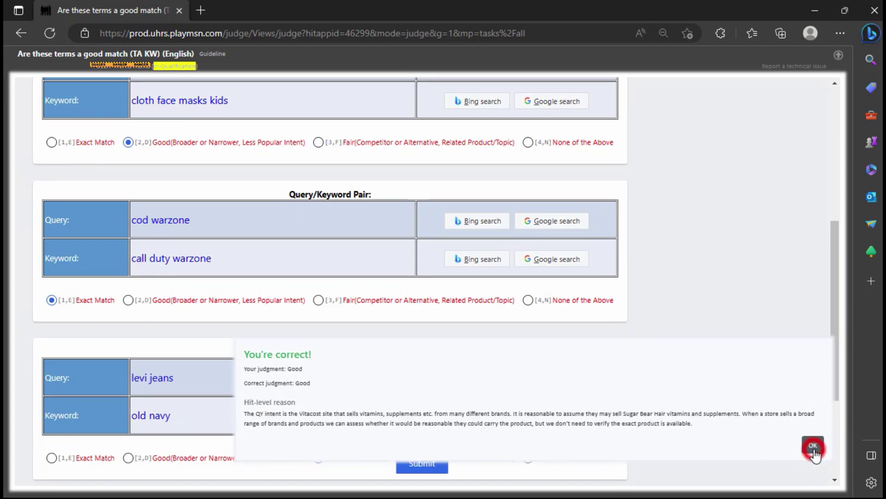
left_click(814, 454)
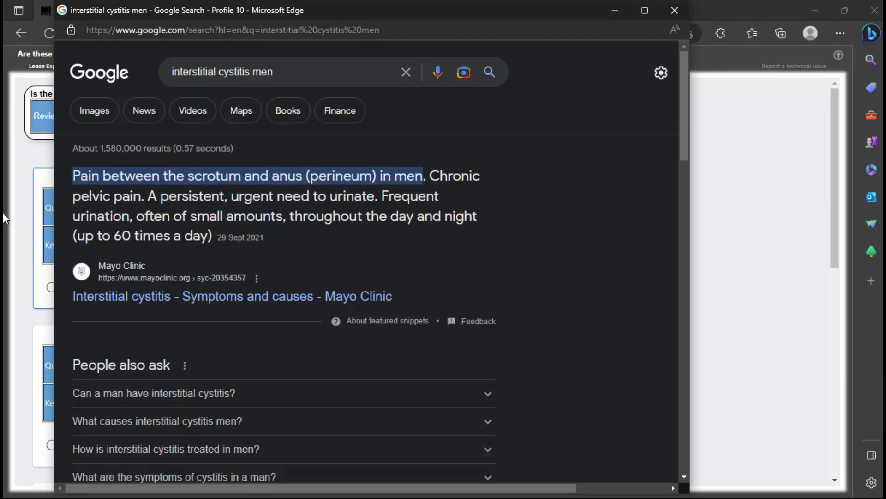
Step: Check 'interstitial cystitis' on Google and rate the interstitial cystitis men pair Good
left_click(16, 170)
left_click(545, 242)
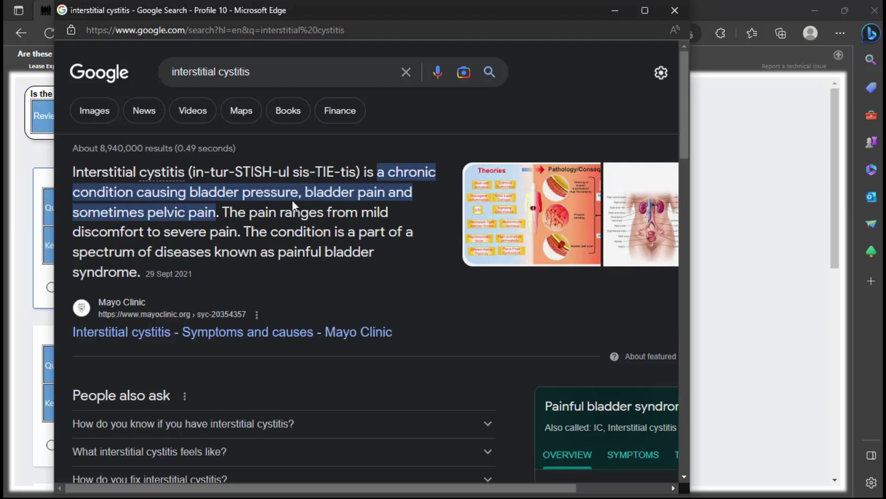
left_click(615, 10)
left_click(184, 287)
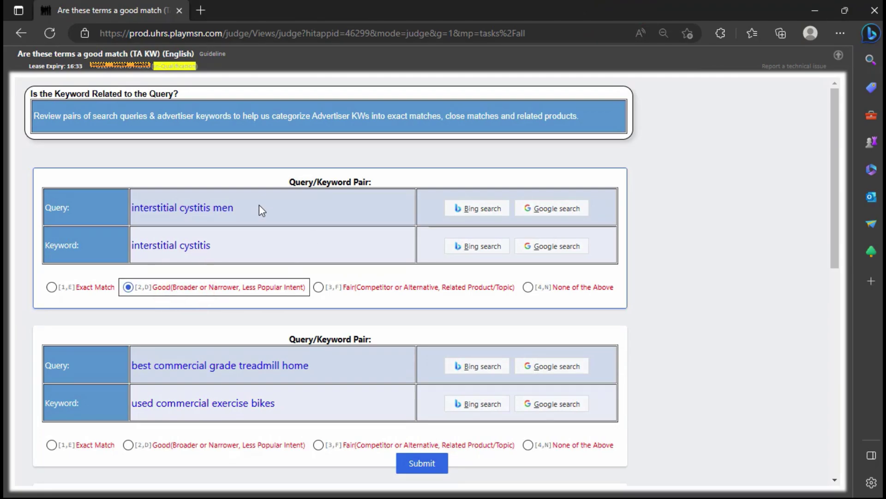
Step: Look up 'best commercial grade treadmill home' and 'used commercial exercise bikes' on Google, then rate the pair Fair
scroll(282, 216, "down", 1)
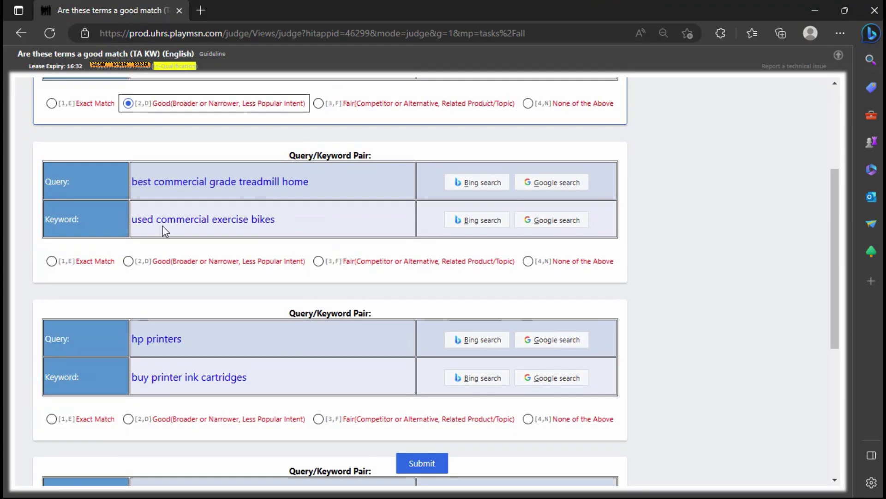
left_click(543, 183)
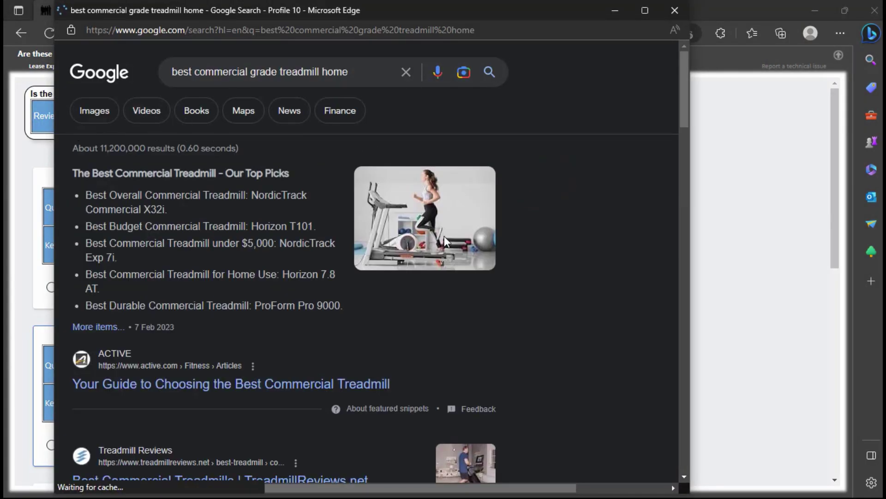
left_click(35, 175)
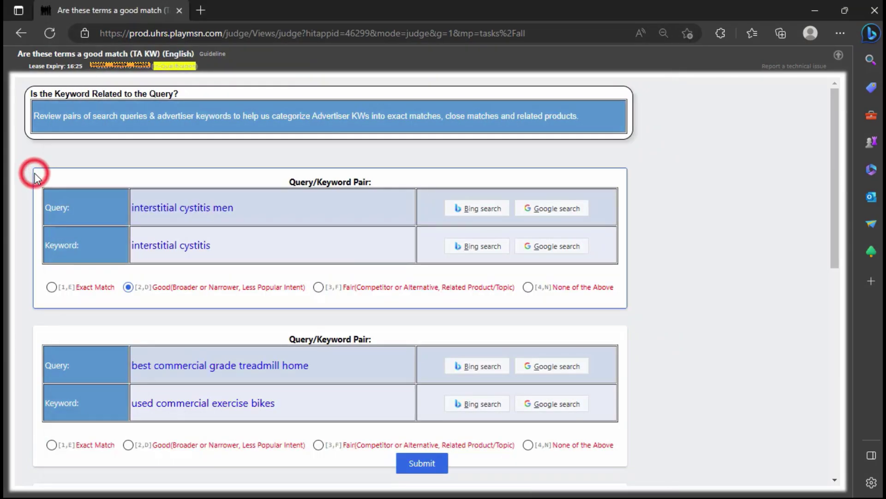
scroll(31, 181, "down", 3)
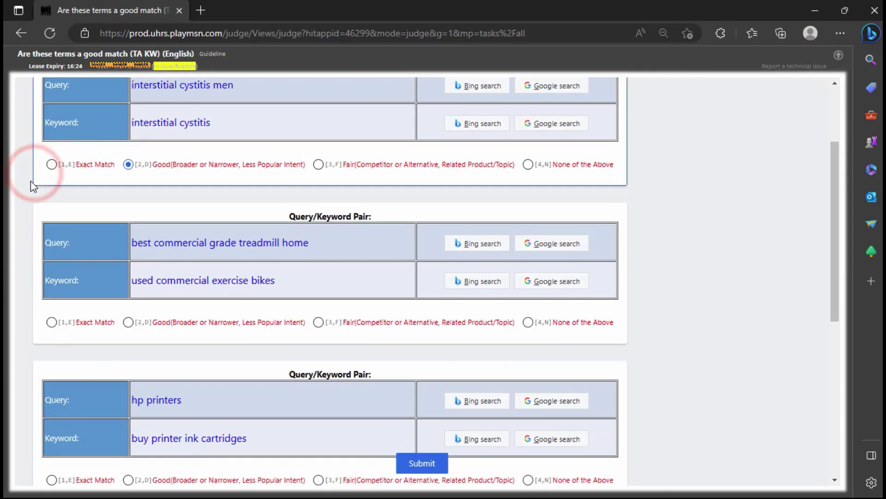
left_click(540, 280)
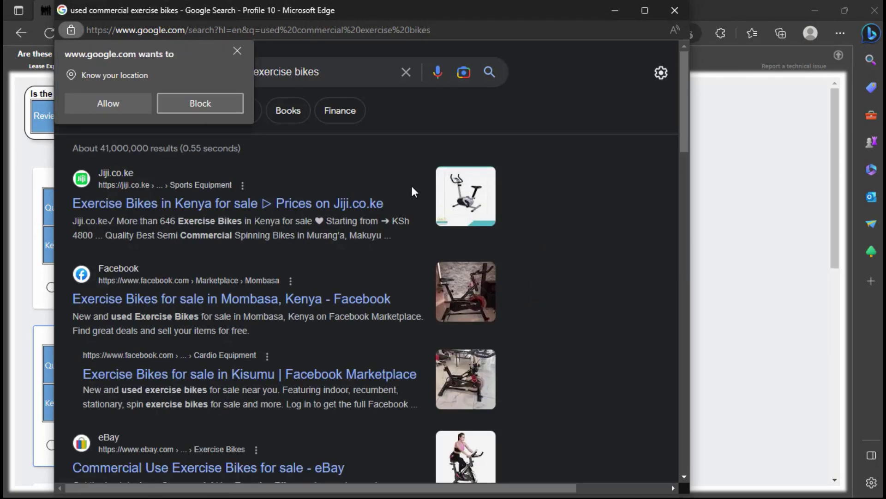
scroll(400, 226, "down", 3)
scroll(466, 278, "up", 3)
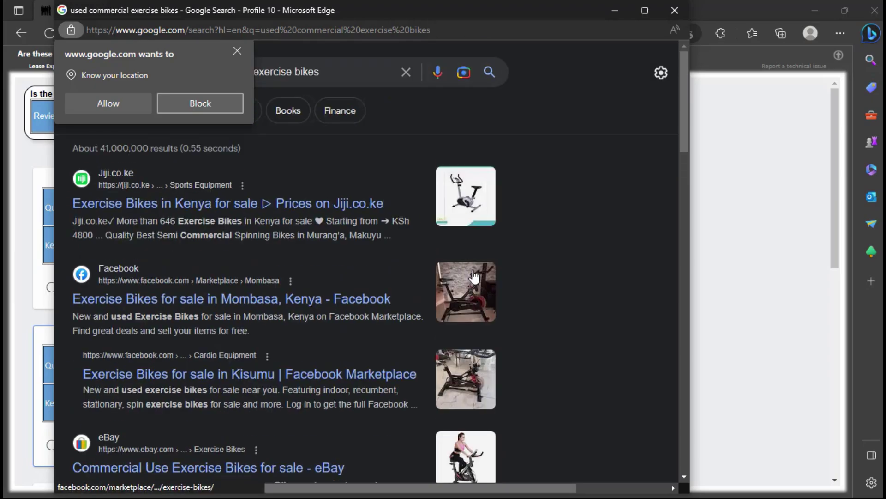
left_click(6, 185)
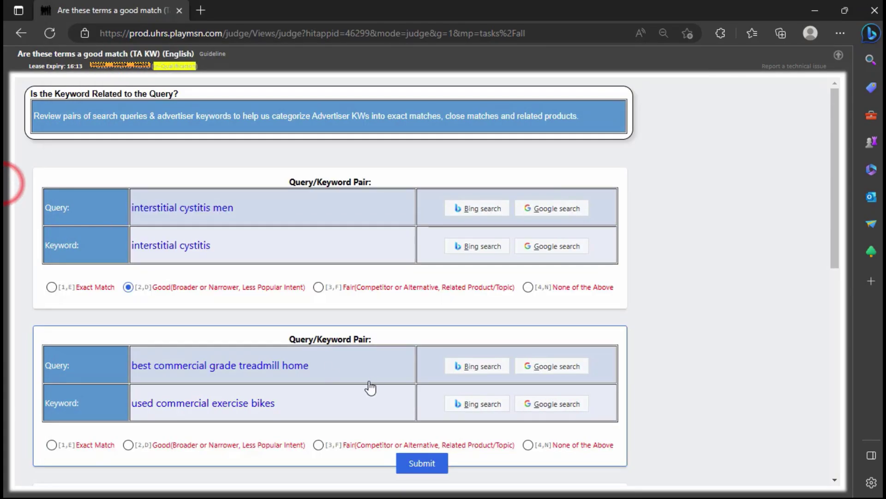
scroll(345, 347, "down", 3)
left_click(341, 322)
scroll(341, 322, "down", 6)
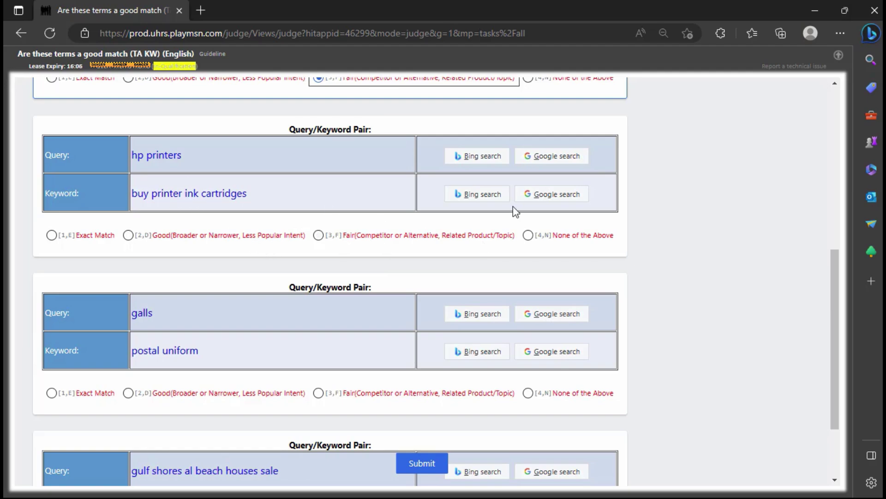
Step: Look up 'hp printers' on Google, blocking location access and viewing image results
left_click(557, 157)
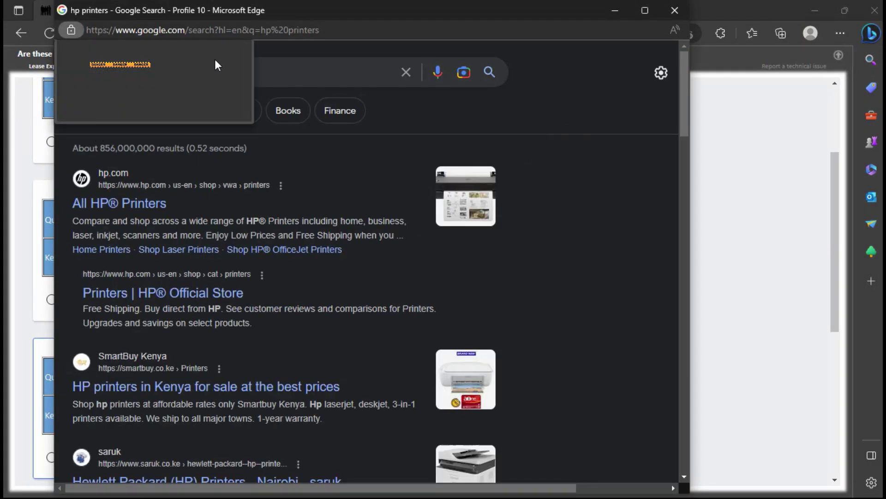
left_click(218, 108)
left_click(97, 111)
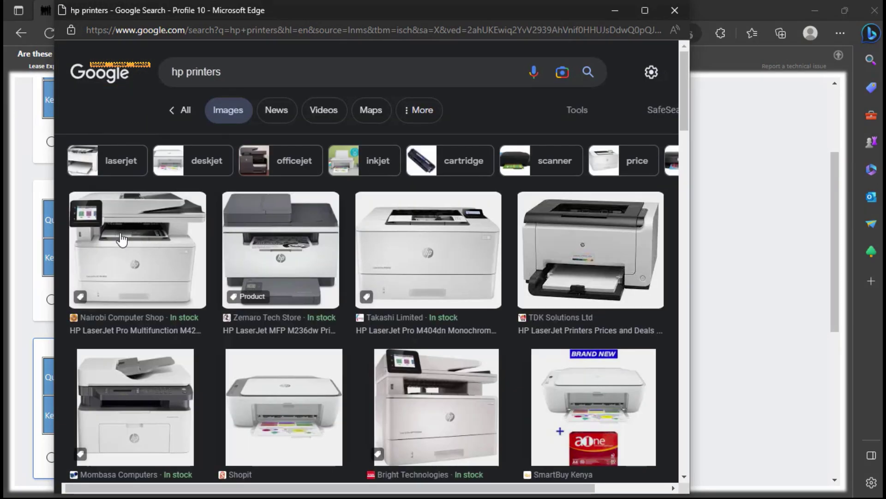
scroll(128, 168, "down", 1)
left_click(4, 135)
scroll(212, 222, "down", 4)
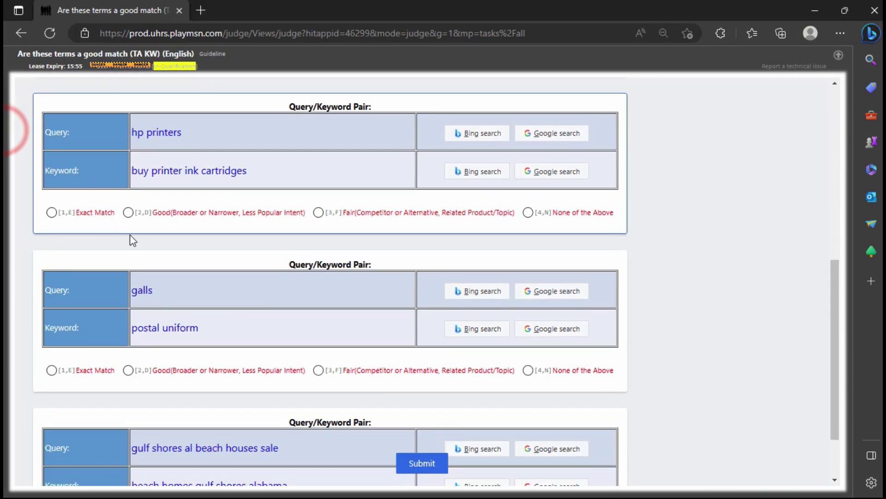
Step: Look up 'buy printer ink cartridges' on Google and rate the hp printers pair Fair
left_click(540, 171)
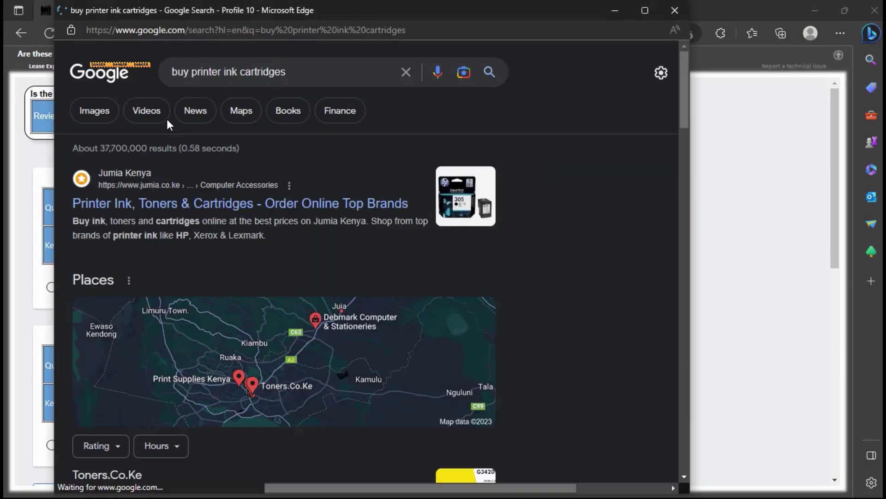
left_click(10, 148)
scroll(221, 328, "down", 6)
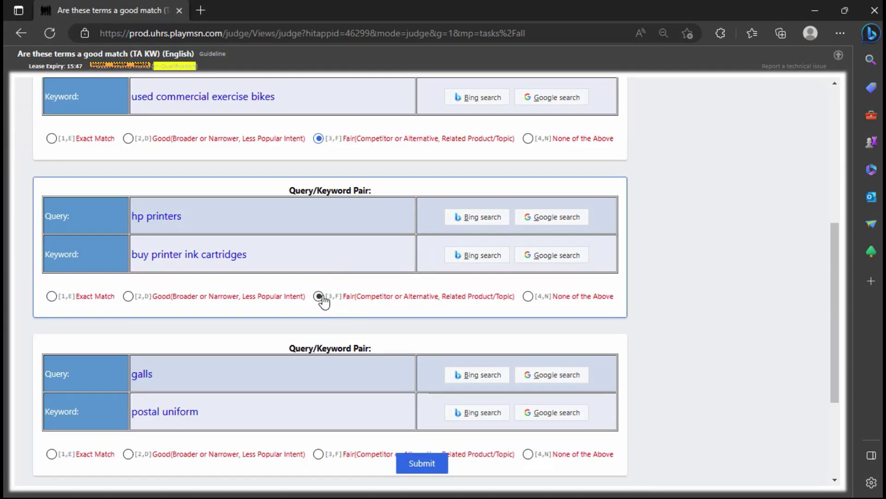
left_click(319, 295)
scroll(302, 331, "down", 3)
scroll(302, 325, "down", 1)
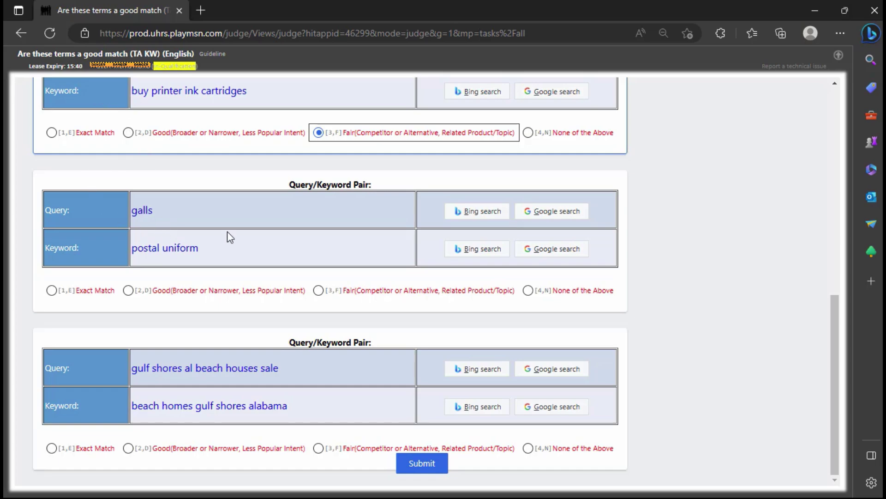
Step: Look up 'galls' on Google with image results, then close the Google results window
left_click(546, 213)
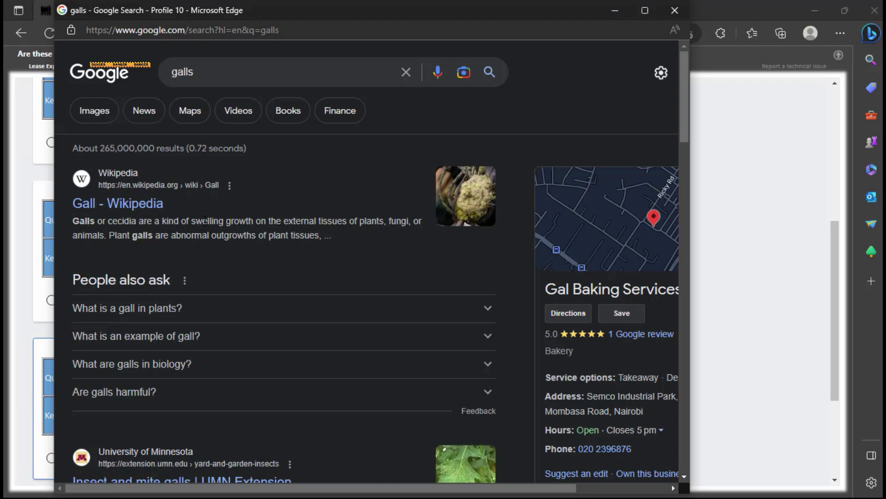
left_click(96, 112)
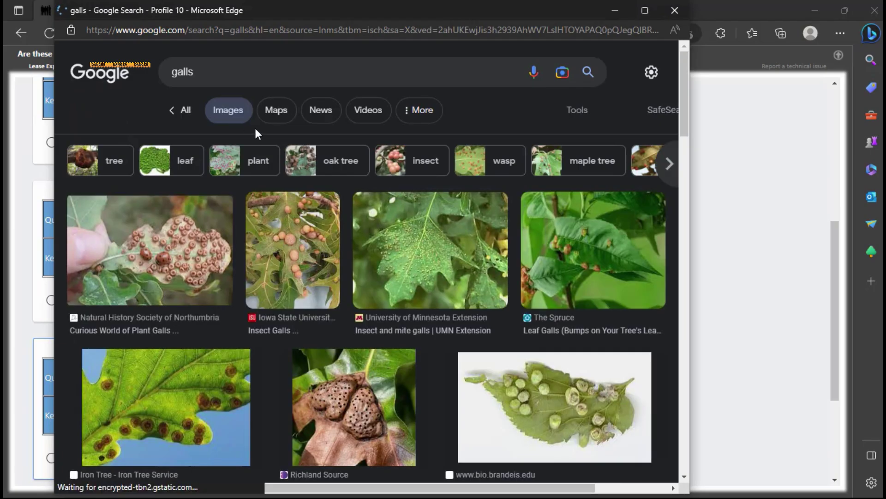
scroll(356, 227, "down", 1)
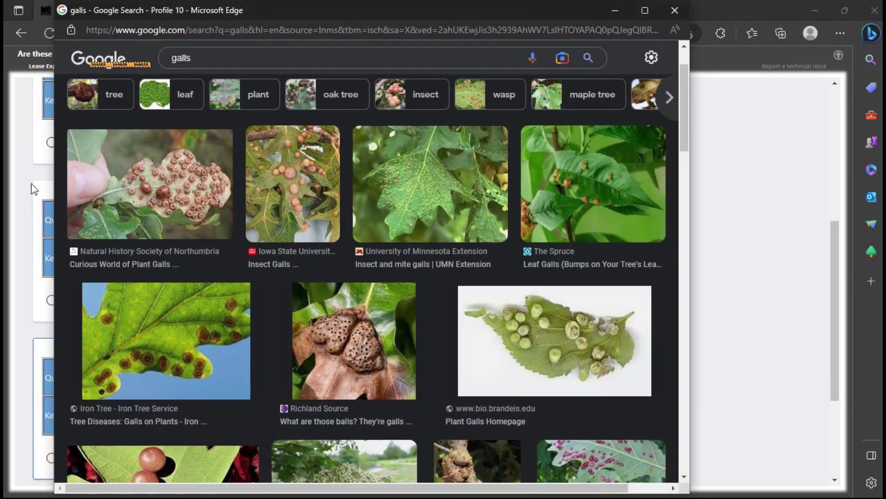
left_click(14, 188)
scroll(17, 185, "down", 3)
scroll(69, 259, "up", 3)
scroll(69, 277, "down", 3)
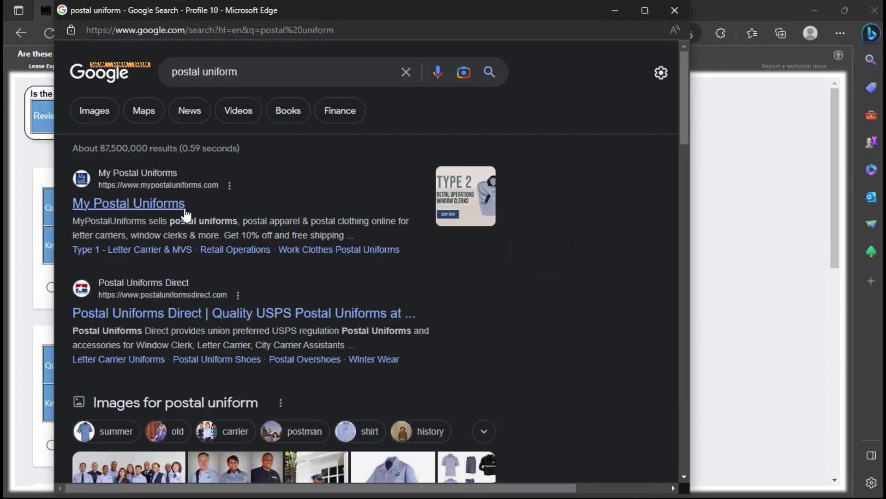
scroll(550, 103, "down", 3)
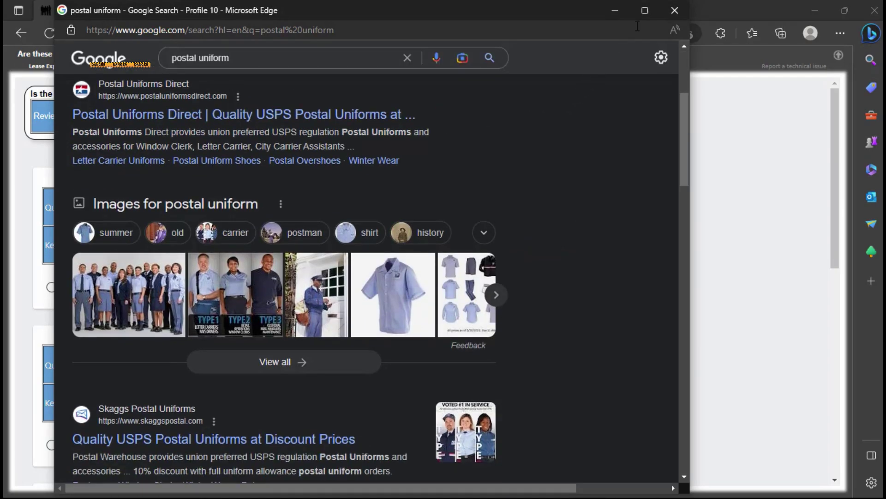
left_click(674, 10)
scroll(316, 209, "down", 10)
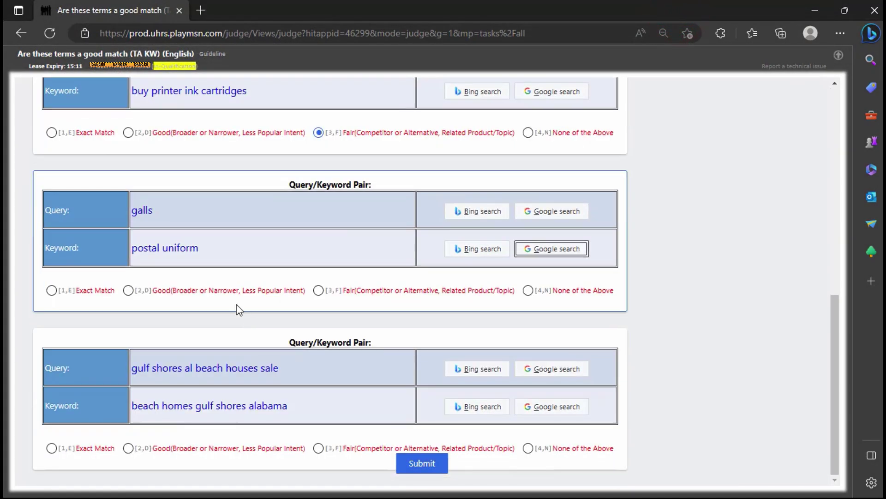
Step: Look up 'galls' on Bing, viewing image results then the web results
left_click(472, 215)
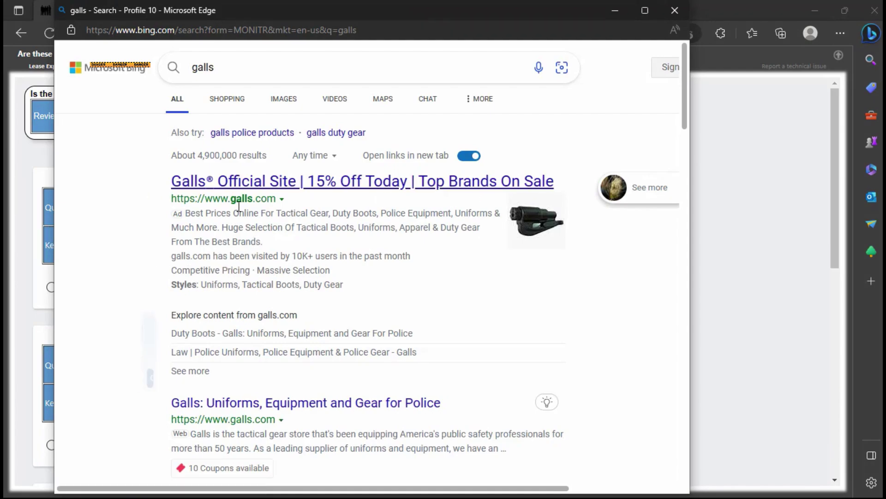
left_click(285, 100)
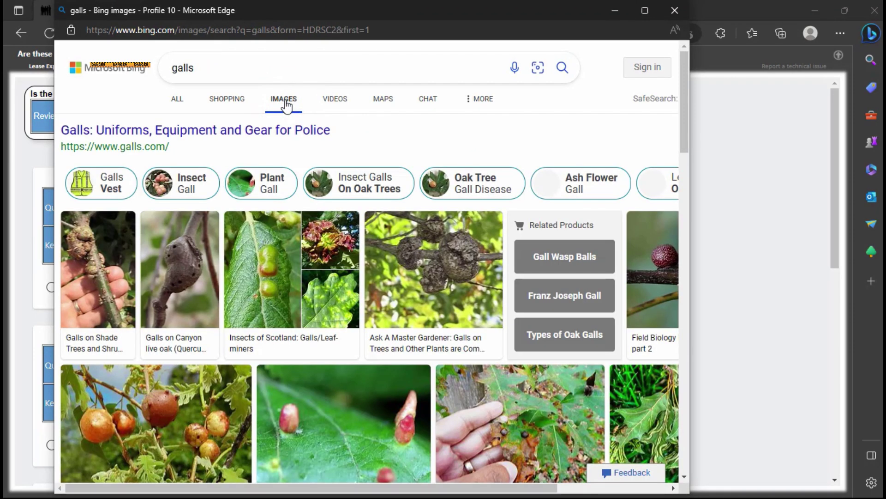
left_click(175, 102)
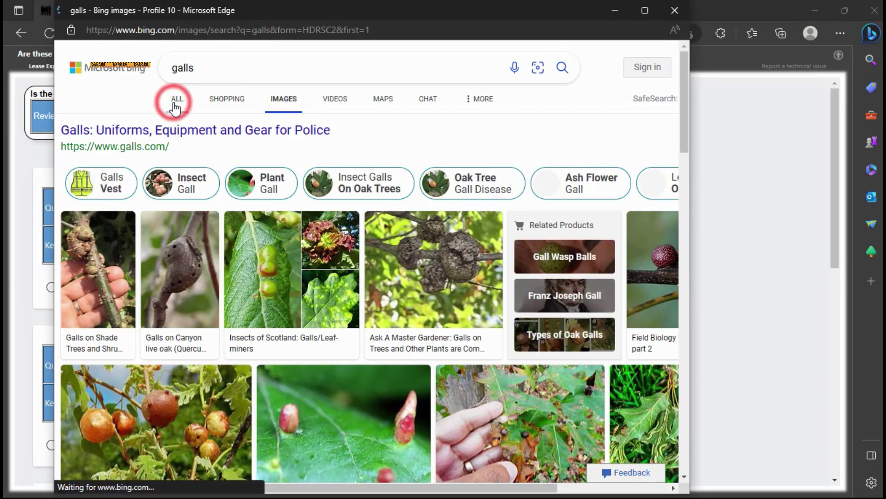
scroll(231, 259, "down", 4)
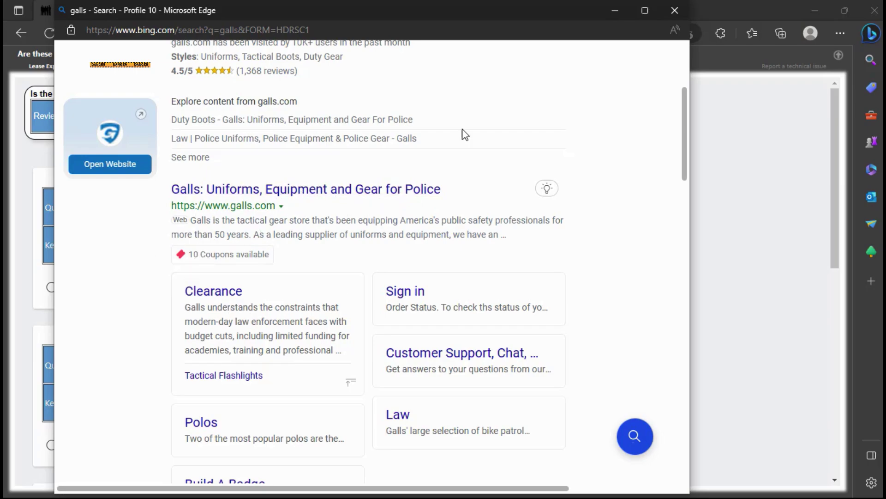
Step: Close the Bing results and rate the galls / postal uniform pair Fair (Competitor or Alternative)
left_click(615, 11)
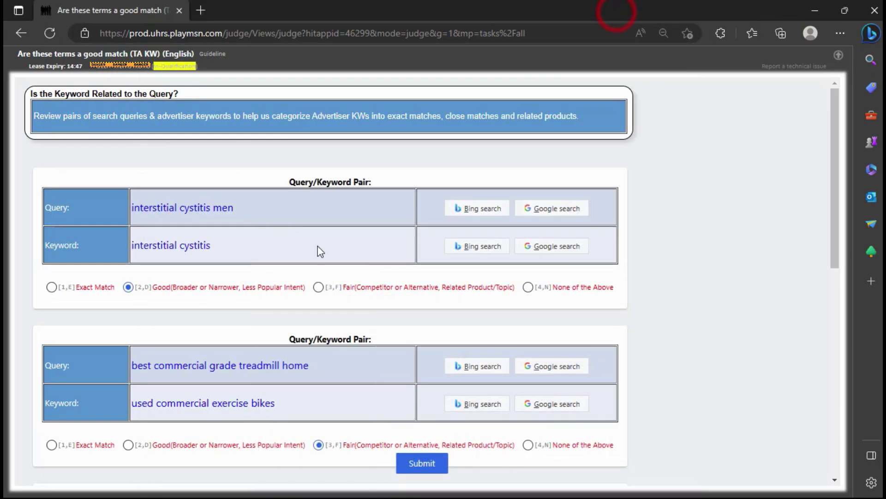
scroll(323, 277, "down", 5)
scroll(370, 283, "down", 5)
left_click(341, 298)
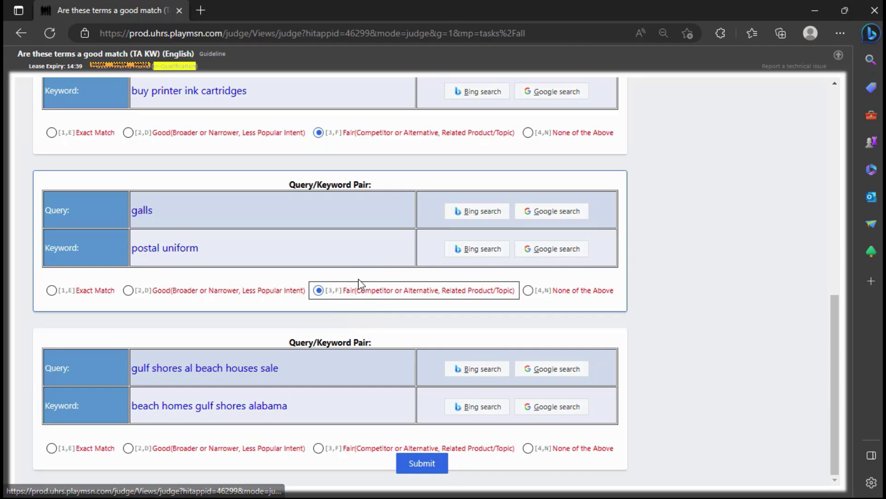
Step: Check Google results for 'postal uniform' and Bing results for 'galls', closing each window
left_click(524, 249)
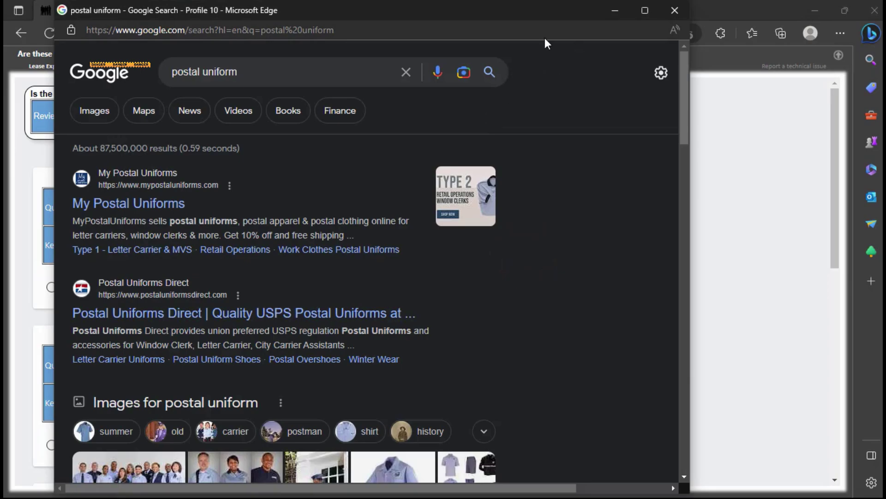
left_click(617, 10)
scroll(188, 299, "down", 5)
scroll(188, 299, "down", 1)
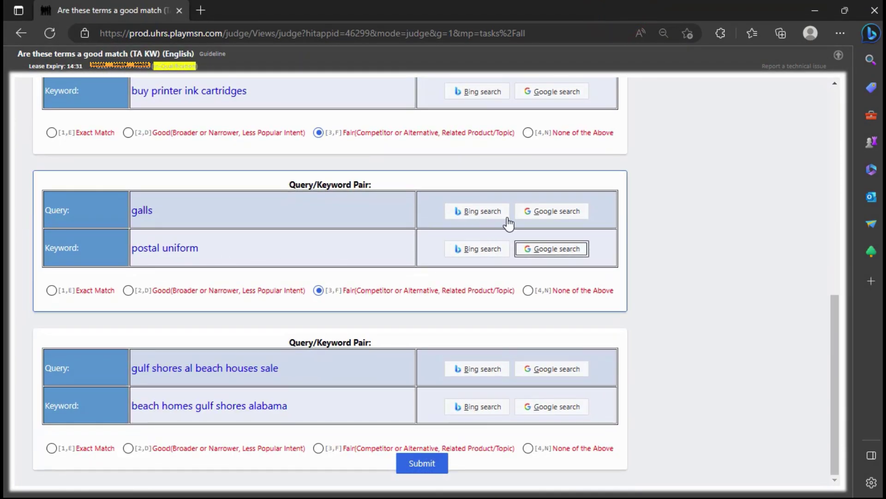
left_click(482, 217)
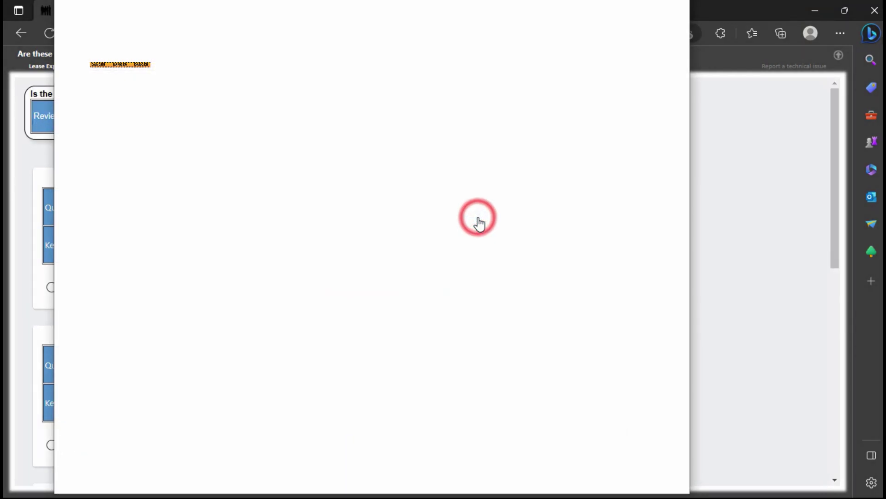
scroll(301, 251, "down", 3)
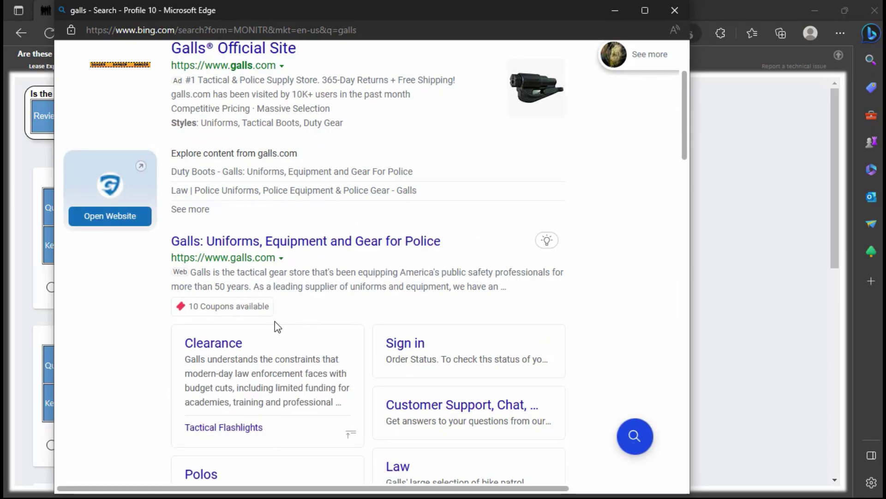
left_click(615, 10)
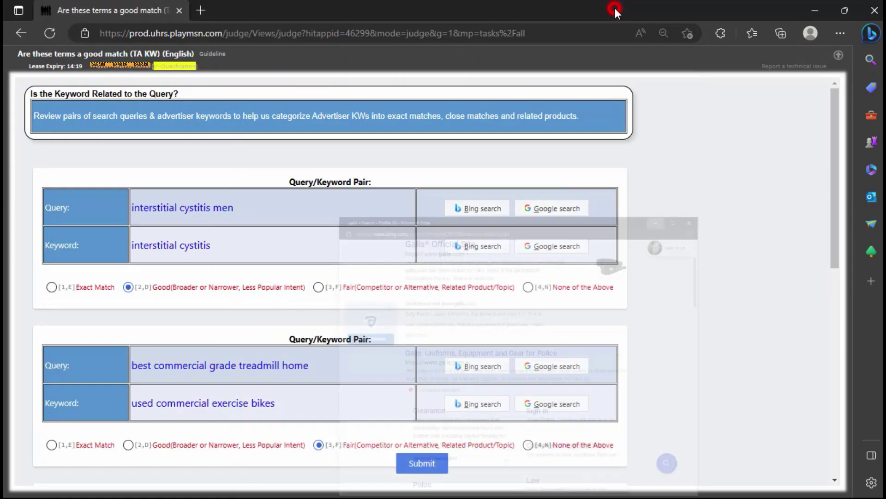
scroll(424, 286, "down", 10)
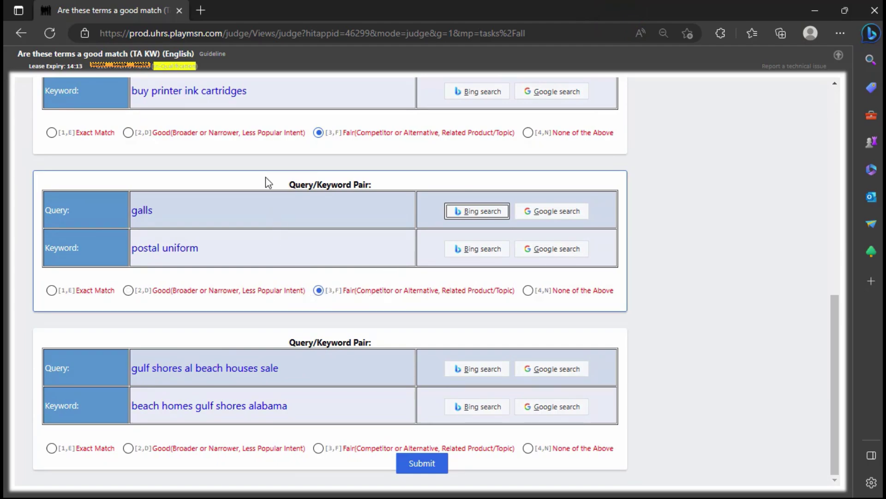
Step: In a new tab, search Bing for 'galls post office uniforms' and browse the image results
left_click(200, 10)
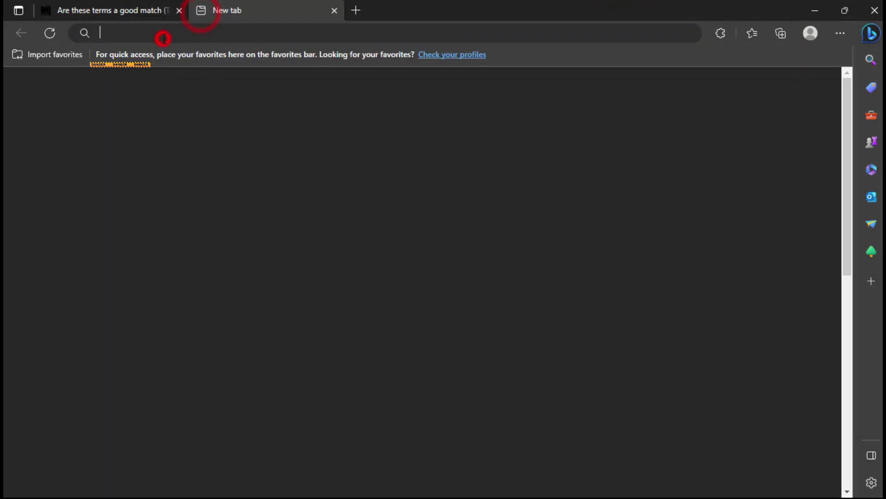
left_click(164, 37)
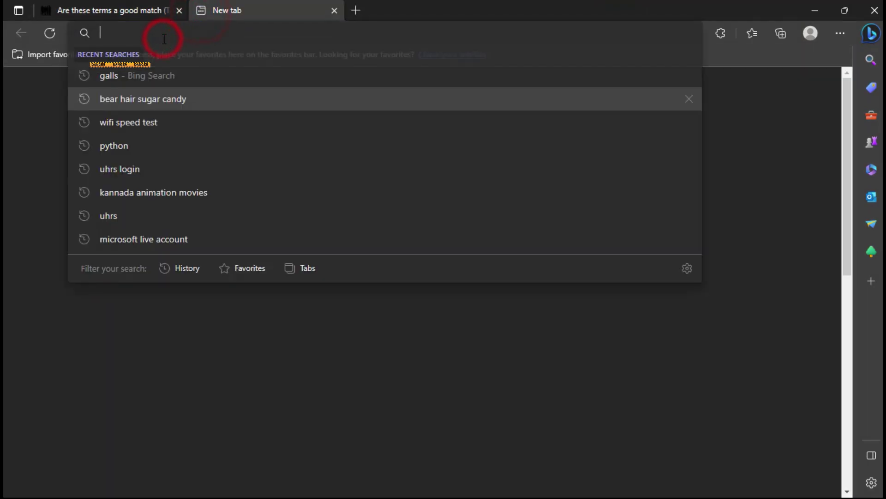
type("galls")
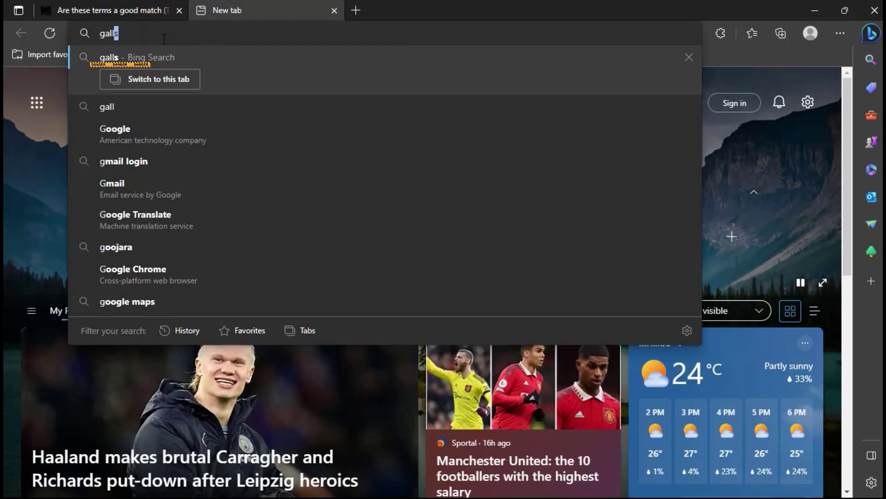
type(" post ")
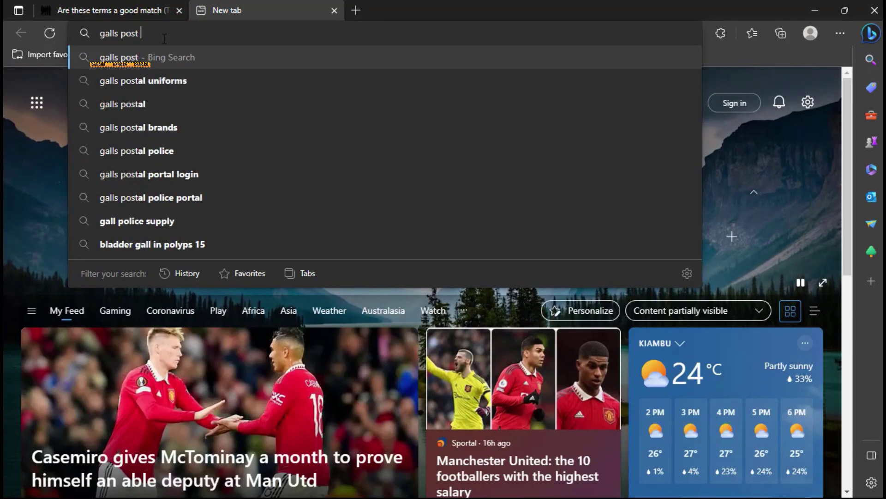
type("office")
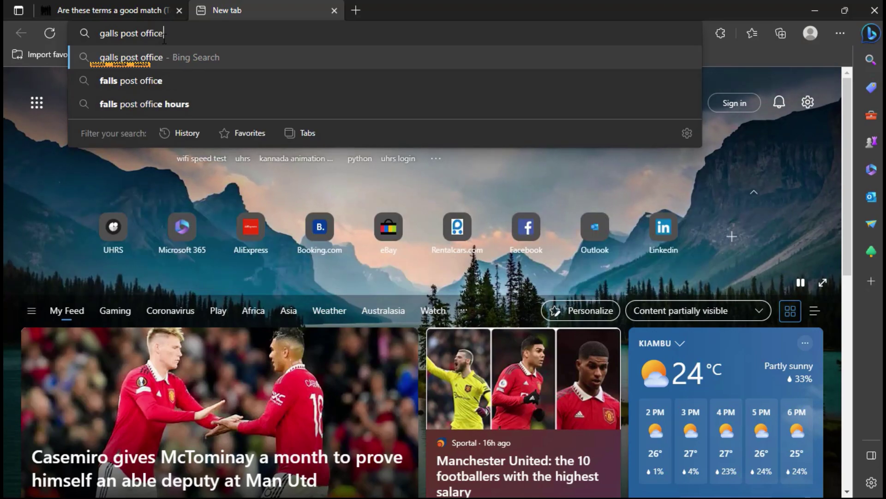
type(" uni")
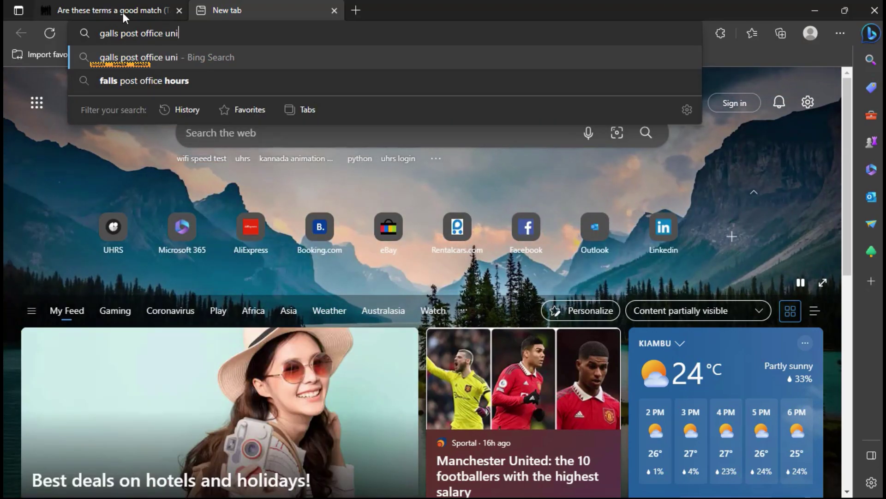
type("f")
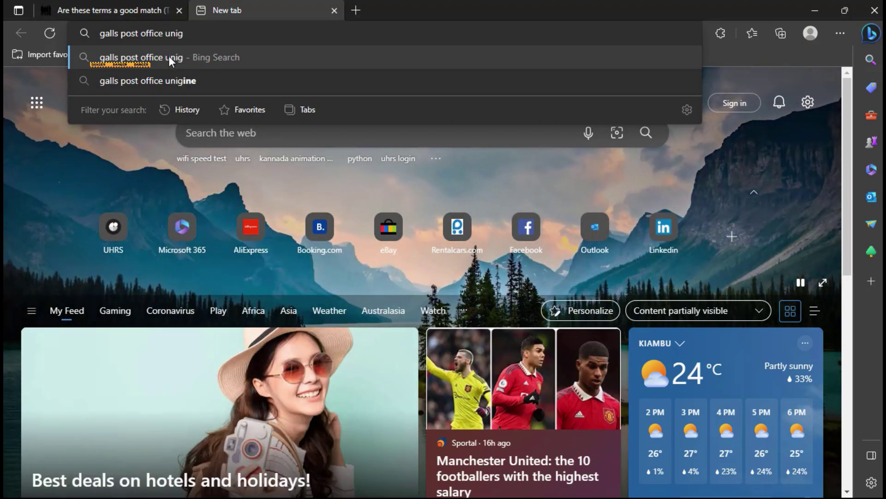
type("orms")
key("Return")
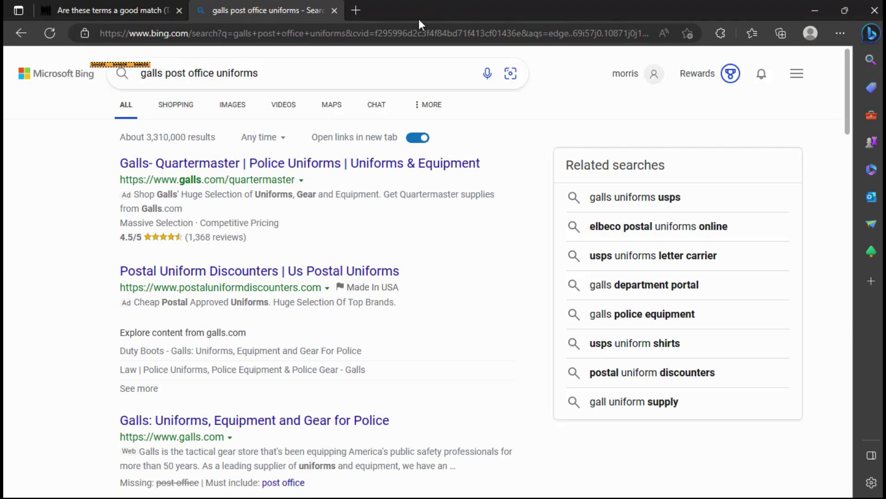
left_click(234, 110)
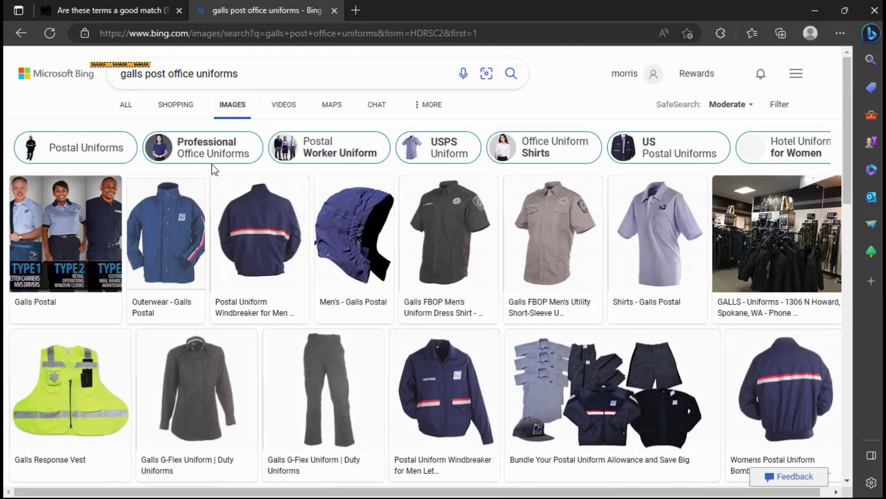
scroll(157, 139, "down", 5)
scroll(116, 125, "up", 5)
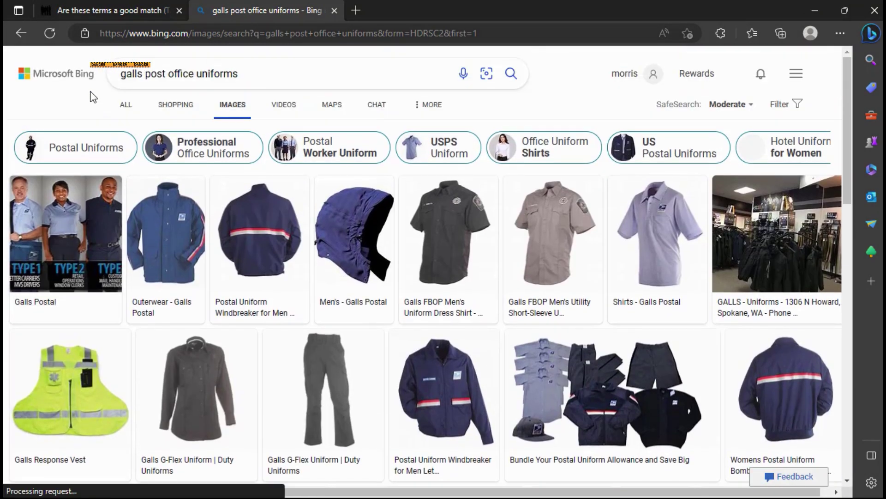
scroll(175, 175, "down", 6)
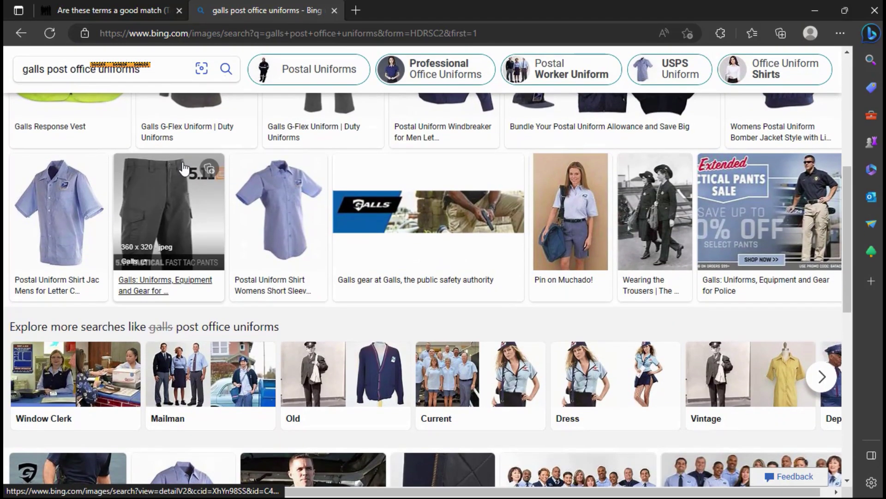
scroll(187, 118, "up", 5)
Step: Back in UHRS, change the galls pair to Good, rate gulf shores Good, and submit
scroll(187, 116, "up", 1)
left_click(116, 10)
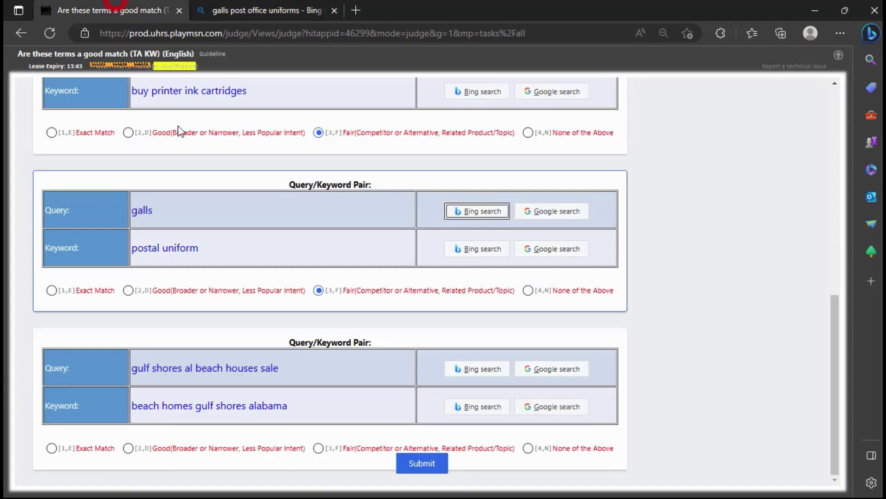
left_click(223, 298)
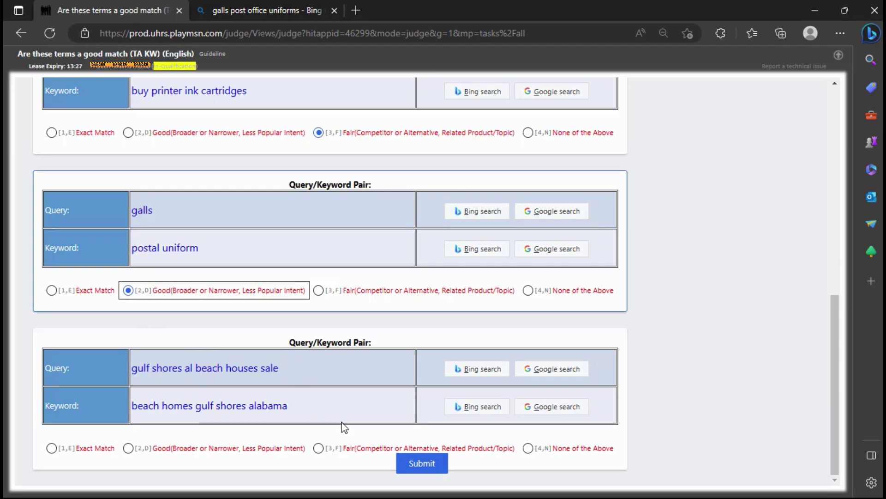
left_click(206, 451)
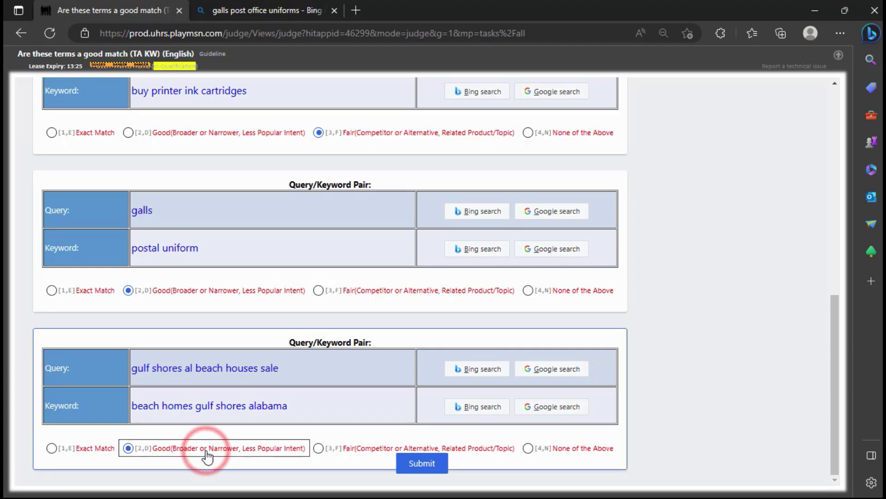
left_click(425, 467)
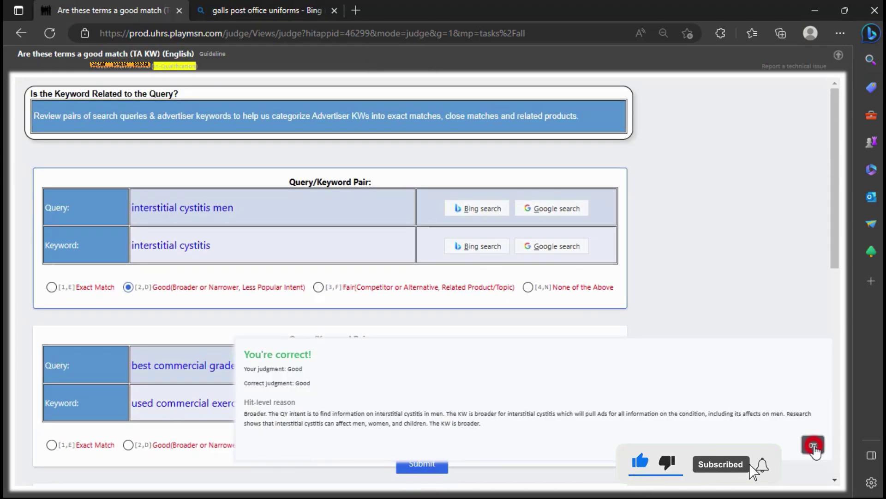
Step: Acknowledge the five 'You're correct!' feedback popups, through the gulf shores verdict, to load the next set
left_click(813, 444)
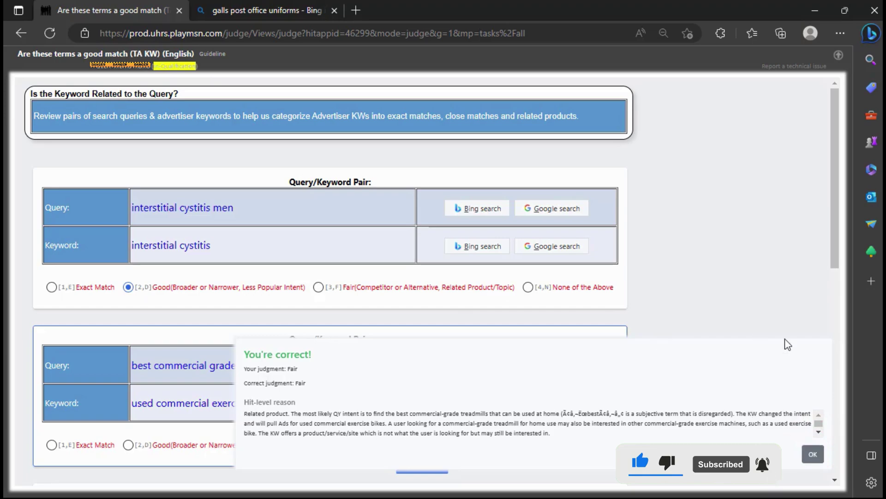
left_click(812, 456)
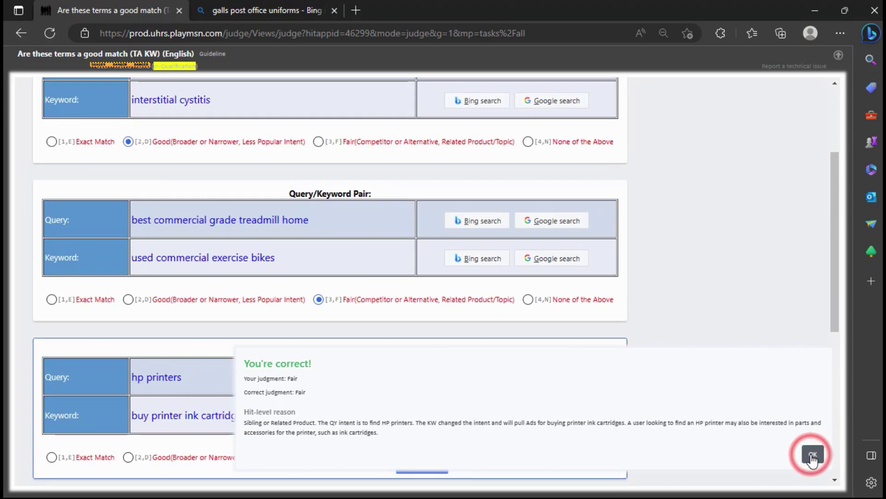
left_click(813, 453)
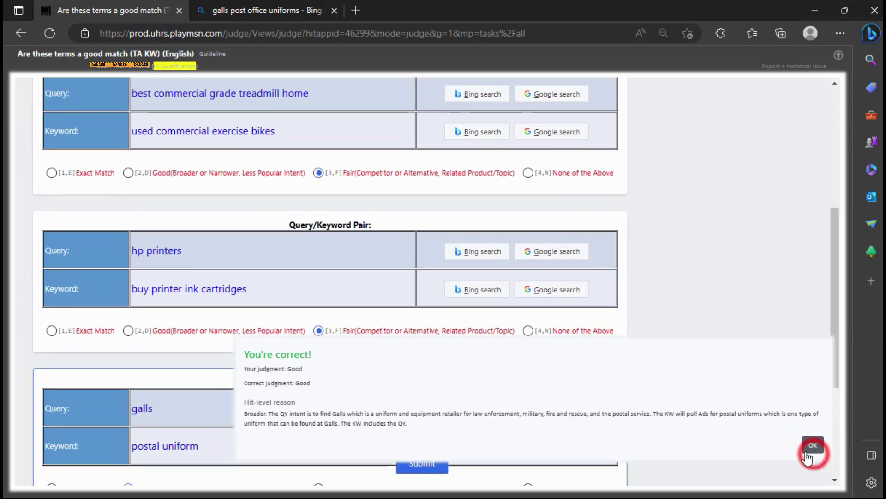
scroll(776, 450, "down", 1)
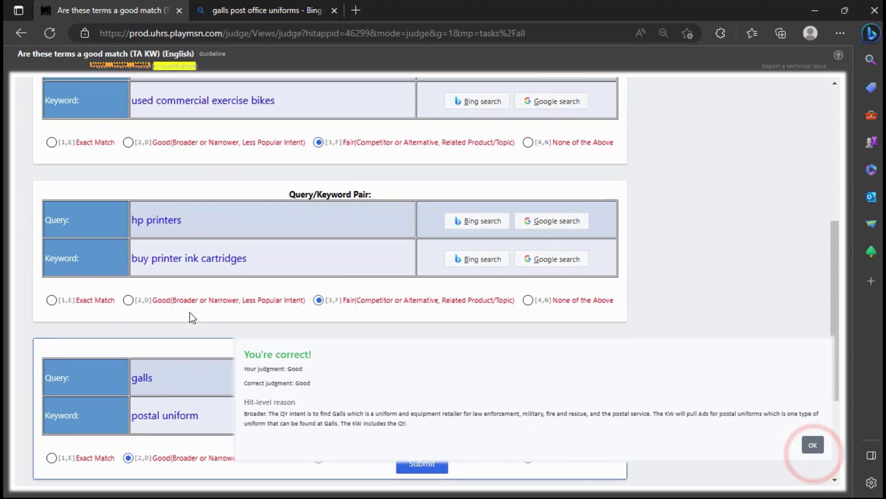
left_click(813, 444)
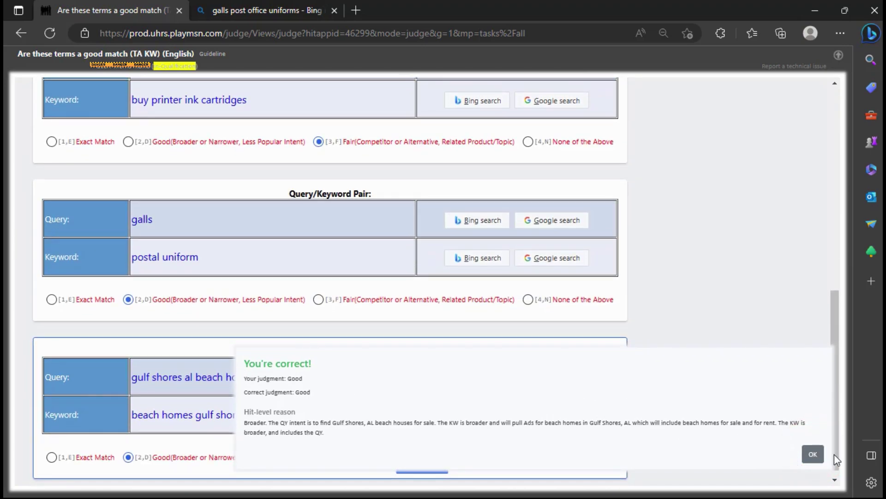
left_click(812, 455)
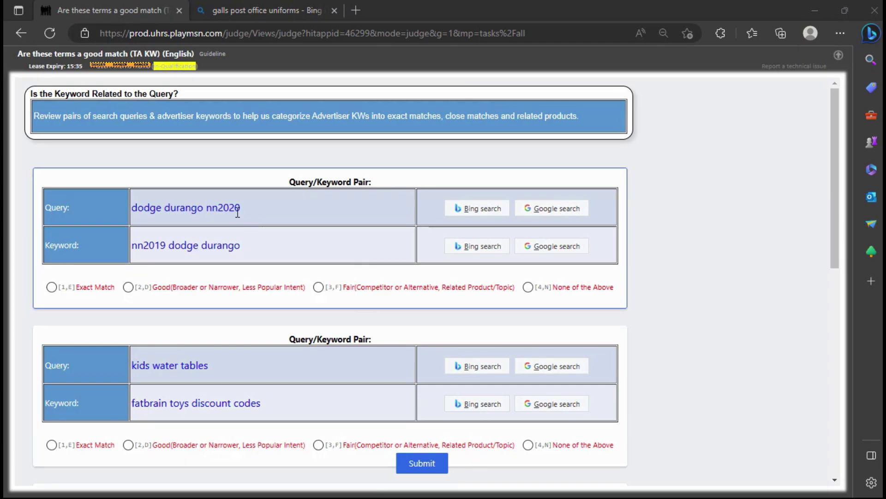
Step: Look up 'dodge durango nn2020' and 'nn2019 dodge durango' on Google, then rate the pair Good
key("3")
left_click(550, 209)
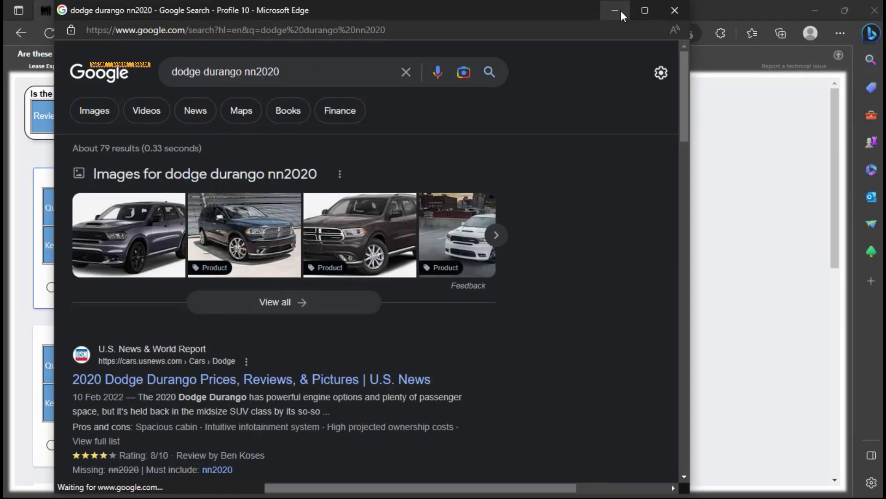
left_click(615, 10)
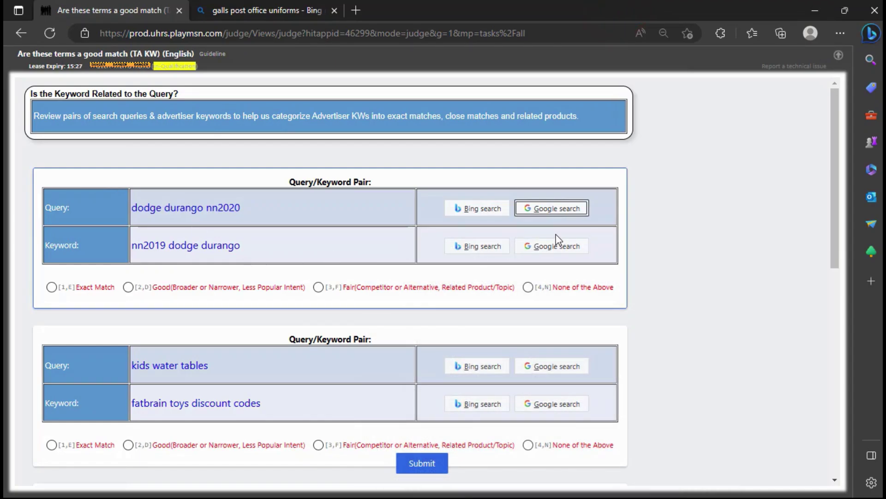
left_click(565, 245)
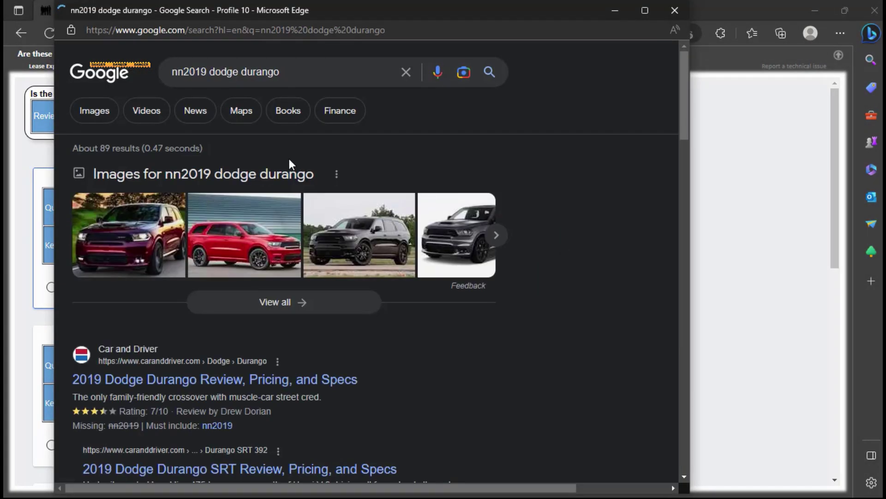
left_click(617, 12)
left_click(218, 293)
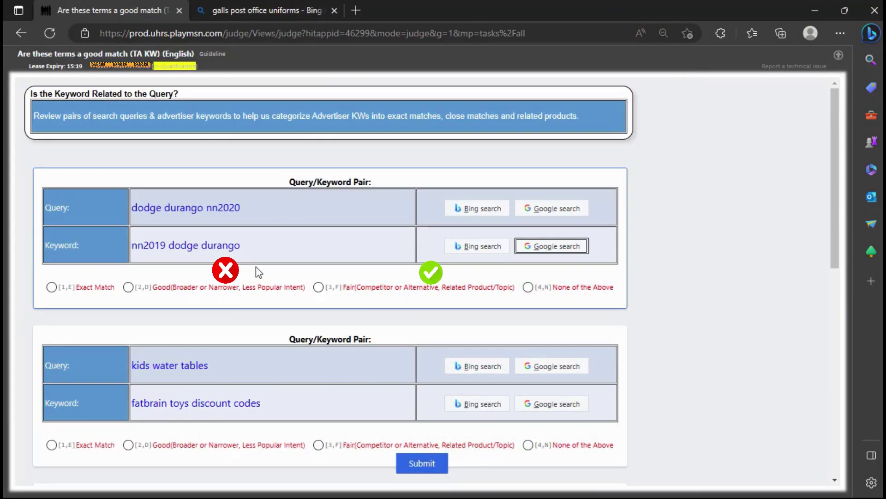
left_click(219, 287)
Step: Check Google images for 'kids water tables' and 'fatbrain toys discount codes', then rate the pair Fair
scroll(232, 242, "down", 1)
scroll(232, 242, "down", 2)
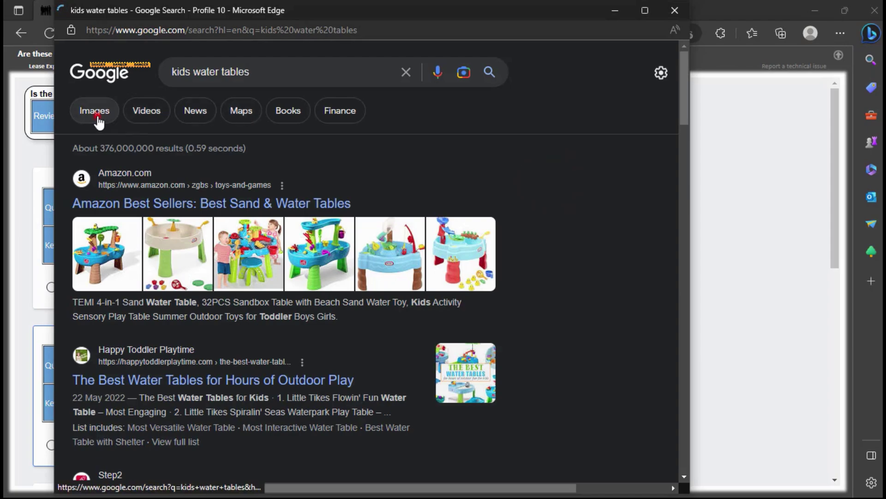
left_click(97, 121)
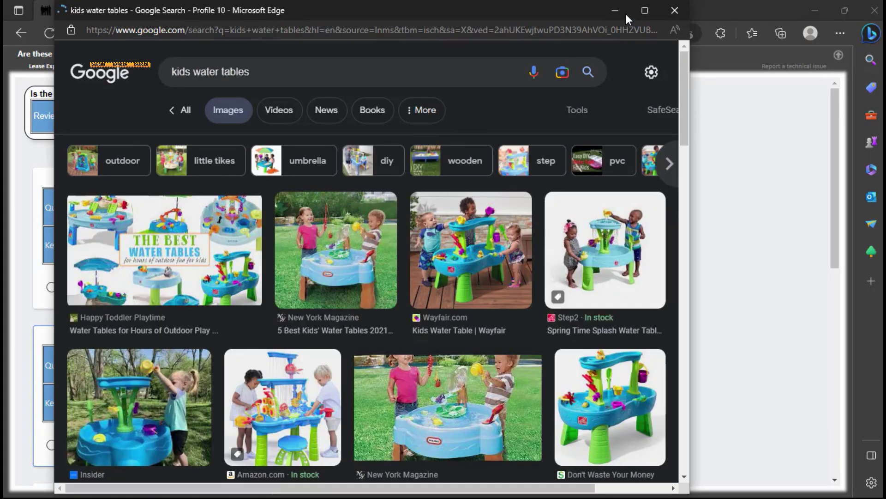
left_click(615, 10)
left_click(555, 404)
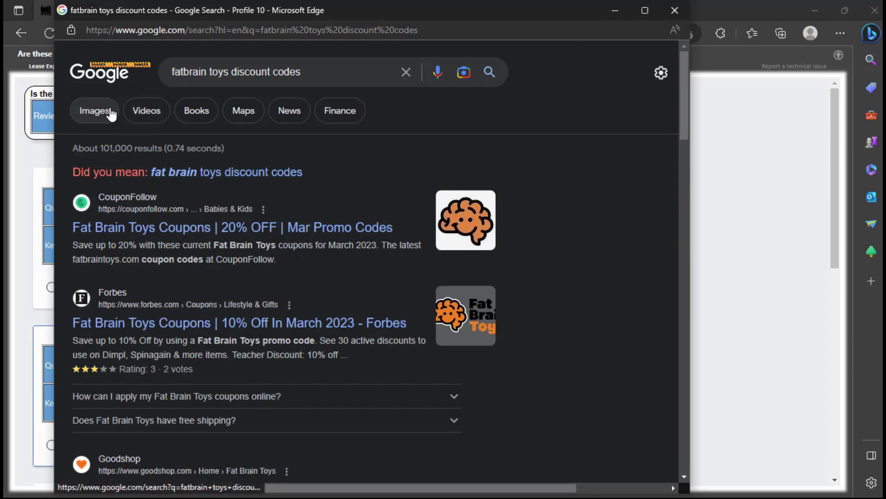
left_click(108, 112)
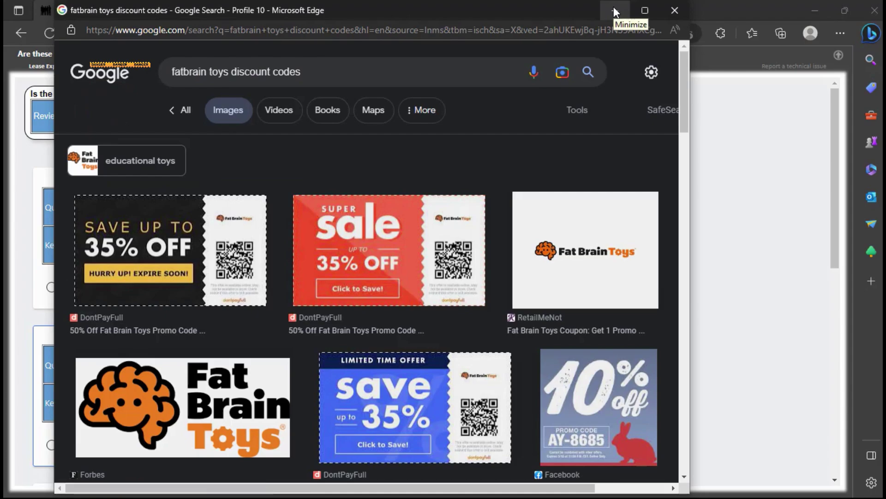
left_click(613, 7)
scroll(375, 321, "down", 3)
left_click(354, 322)
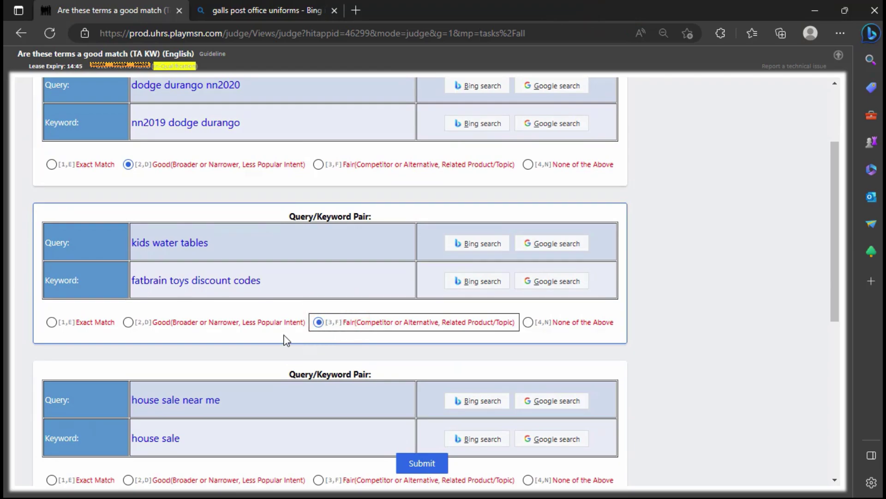
Step: Rate the 'house sale near me' / 'house sale' pair as Exact Match
scroll(178, 307, "down", 5)
key("d")
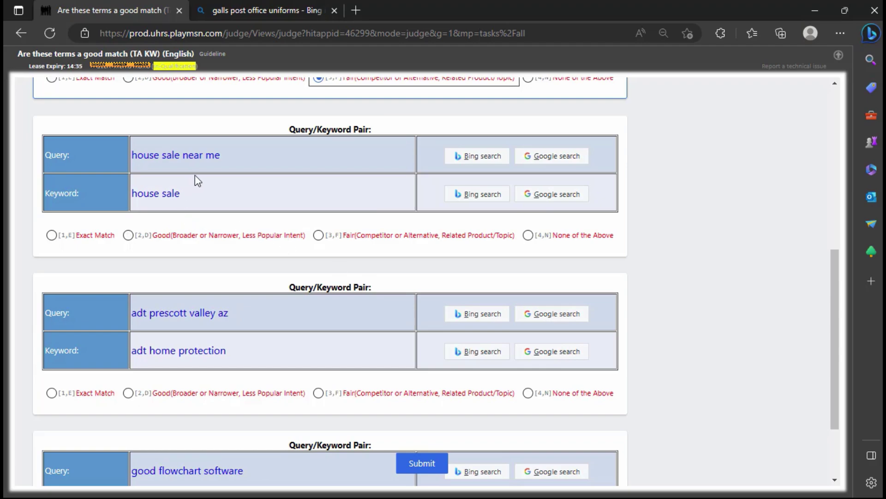
left_click(78, 236)
scroll(202, 245, "down", 1)
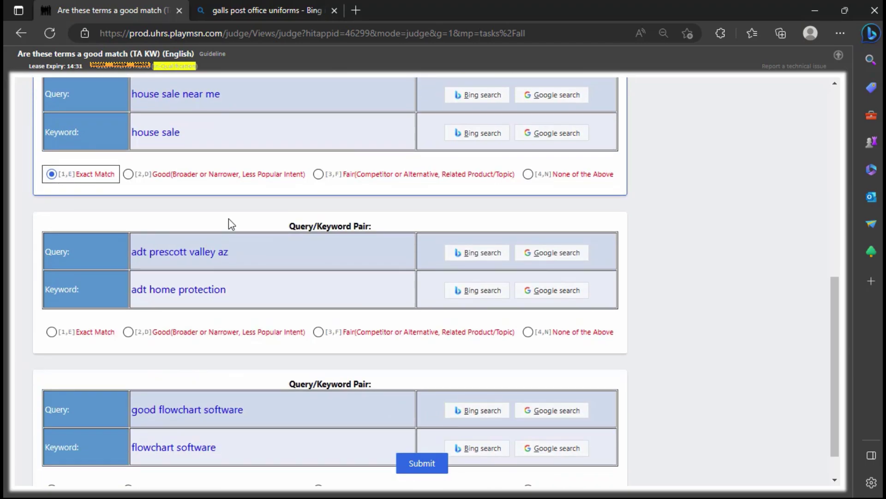
scroll(229, 217, "down", 1)
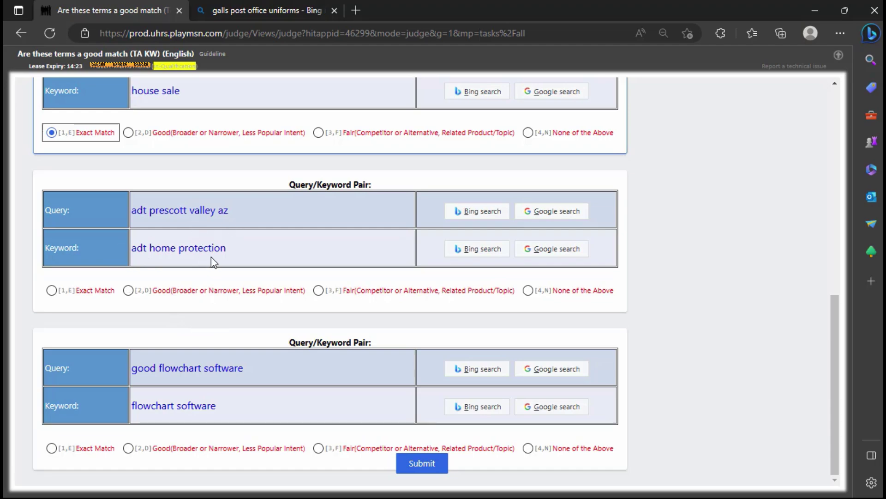
Step: Look up 'adt prescott valley az' on Google and review the first result
left_click(554, 212)
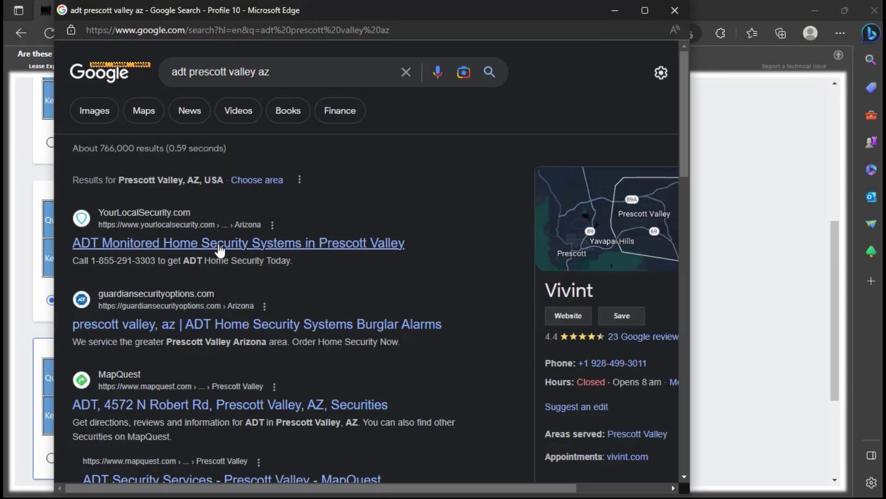
left_click(401, 245)
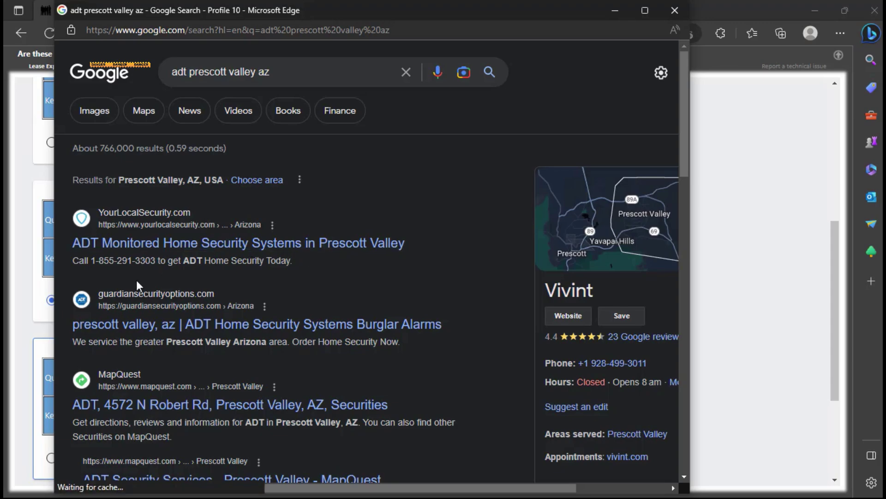
scroll(123, 338, "down", 1)
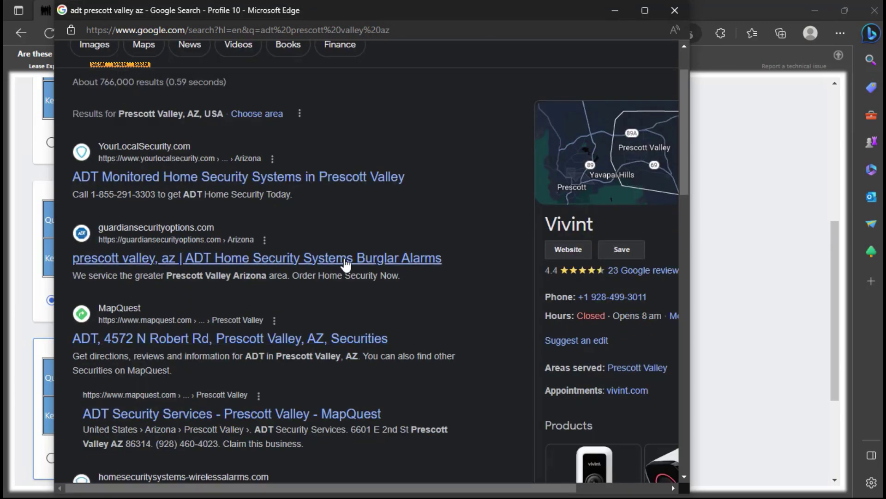
scroll(291, 254, "down", 1)
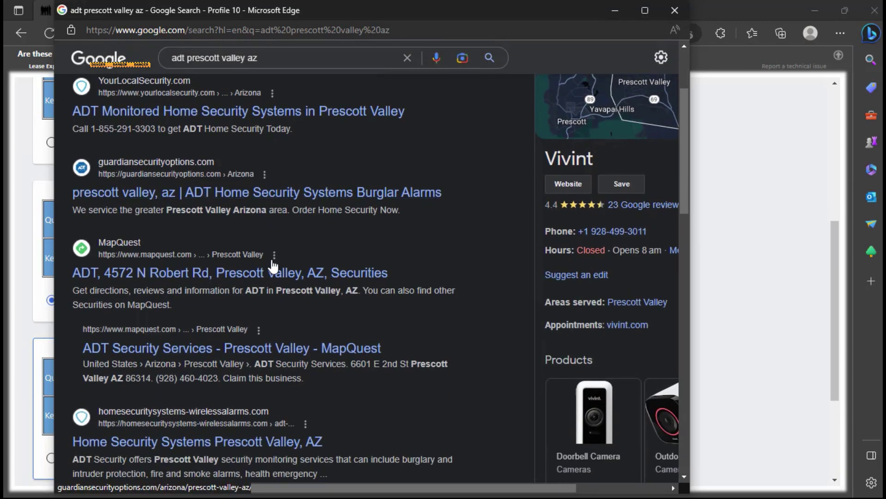
left_click(729, 127)
Step: Rate the adt pair Good and the flowchart software pair Exact Match, then submit
scroll(145, 257, "down", 3)
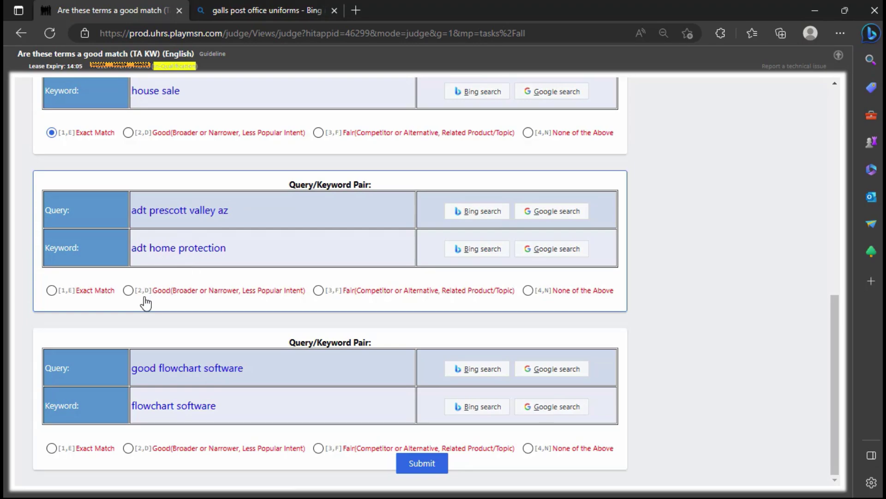
left_click(131, 290)
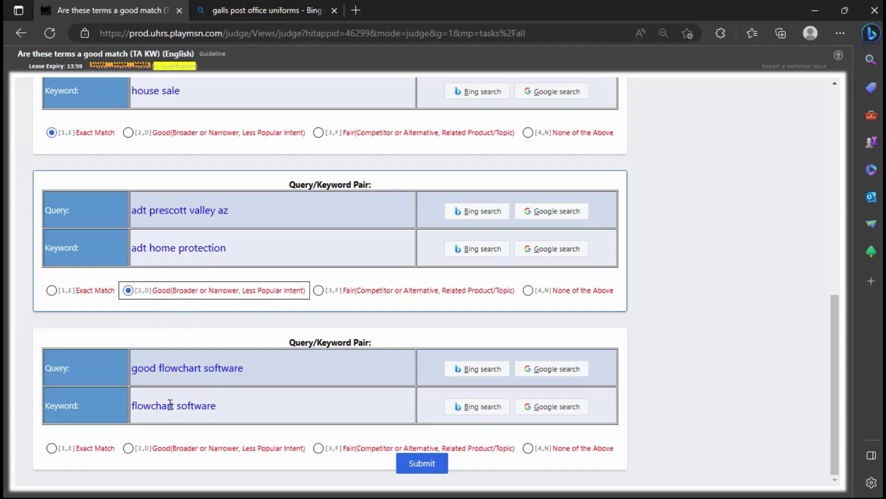
left_click(51, 447)
left_click(422, 464)
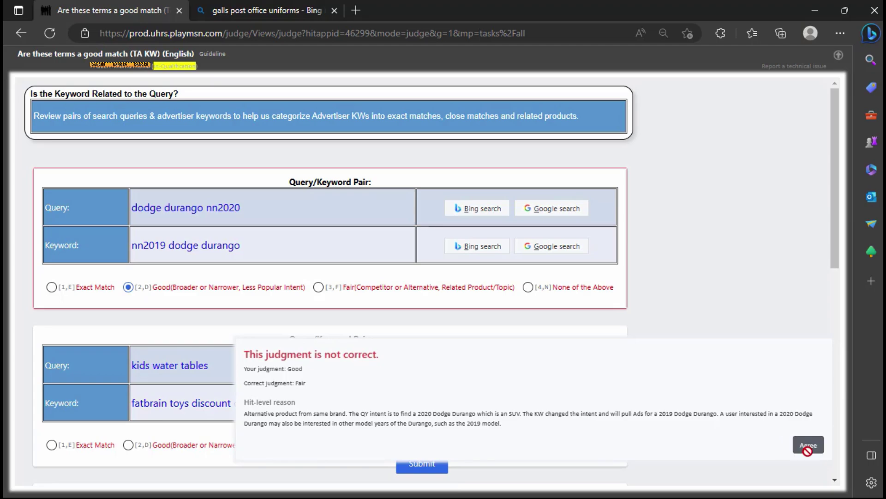
Step: Agree to the dodge durango correction and acknowledge the kids water tables, house sale, adt and final feedback
left_click(808, 446)
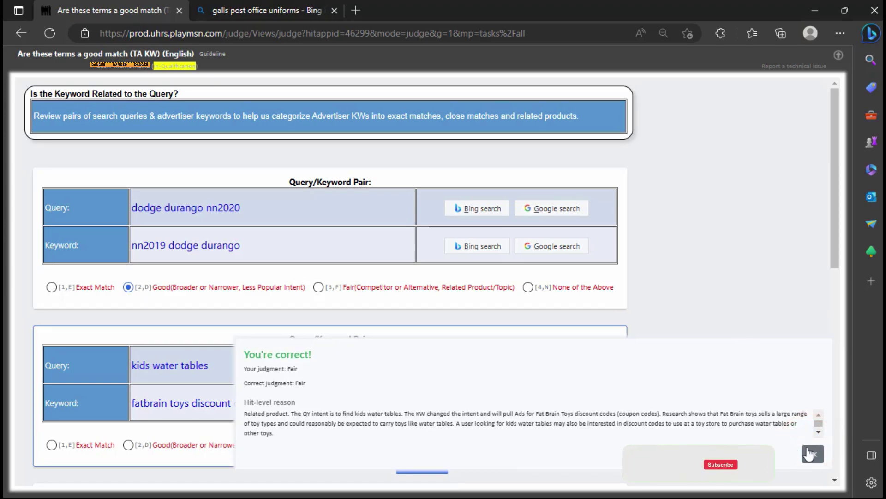
left_click(812, 457)
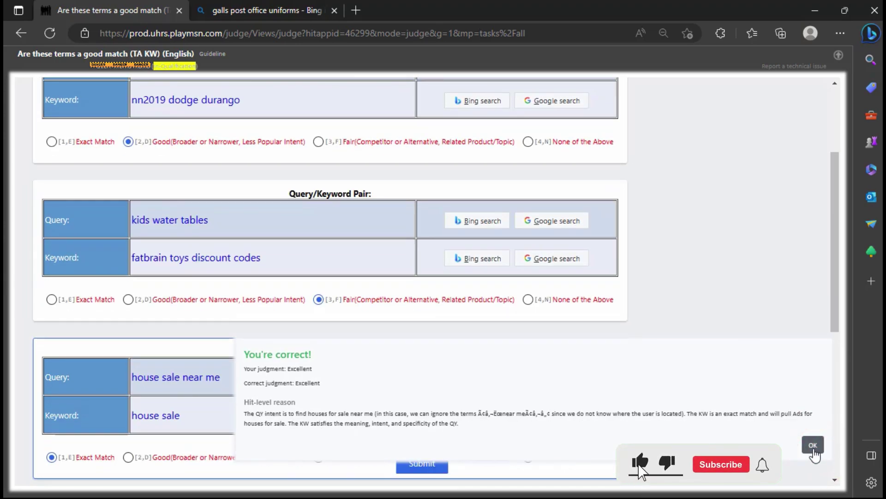
left_click(813, 447)
left_click(813, 447)
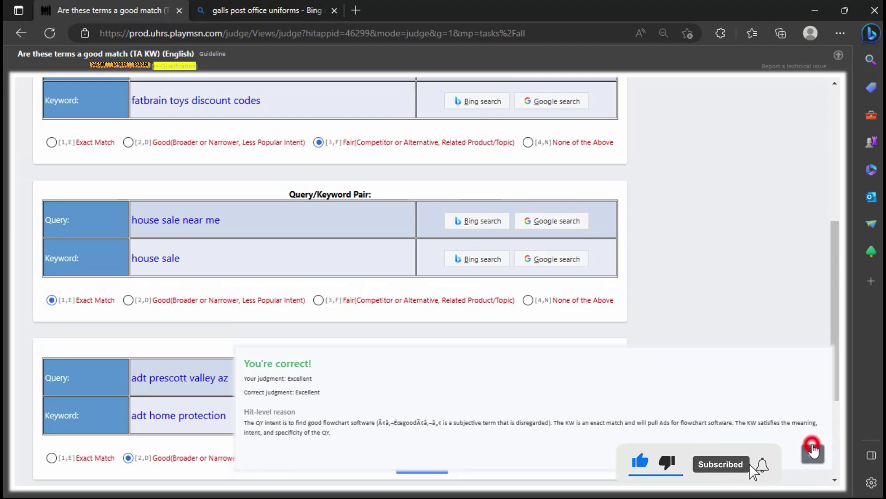
left_click(812, 445)
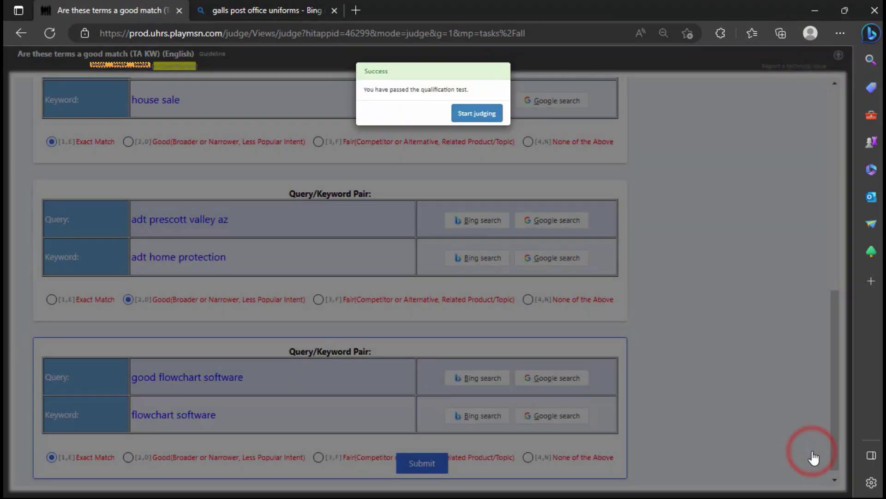